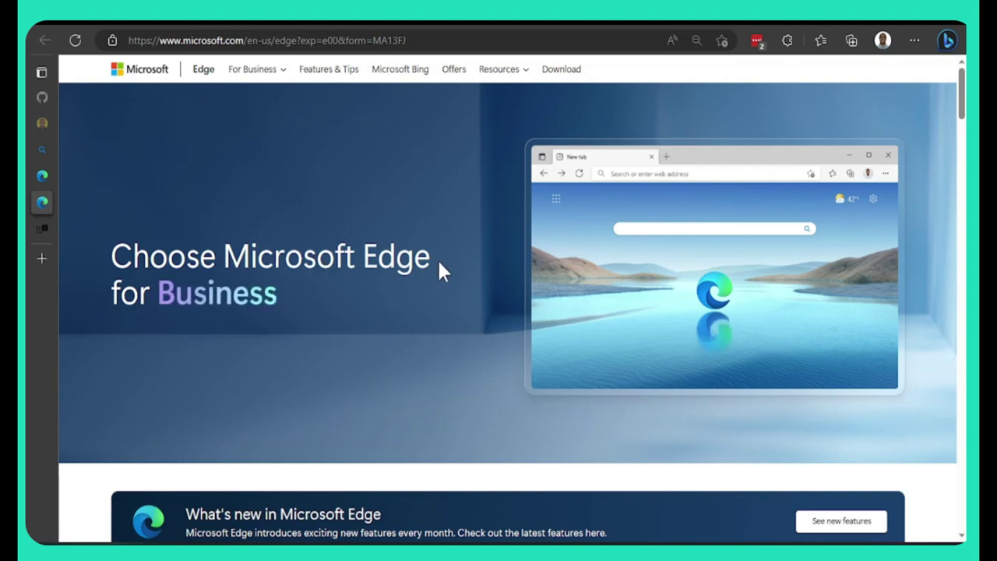
Step: On the Edge download page, list the Windows 8.1/8/7 and Windows Server download options
key(ctrl+shift+Tab)
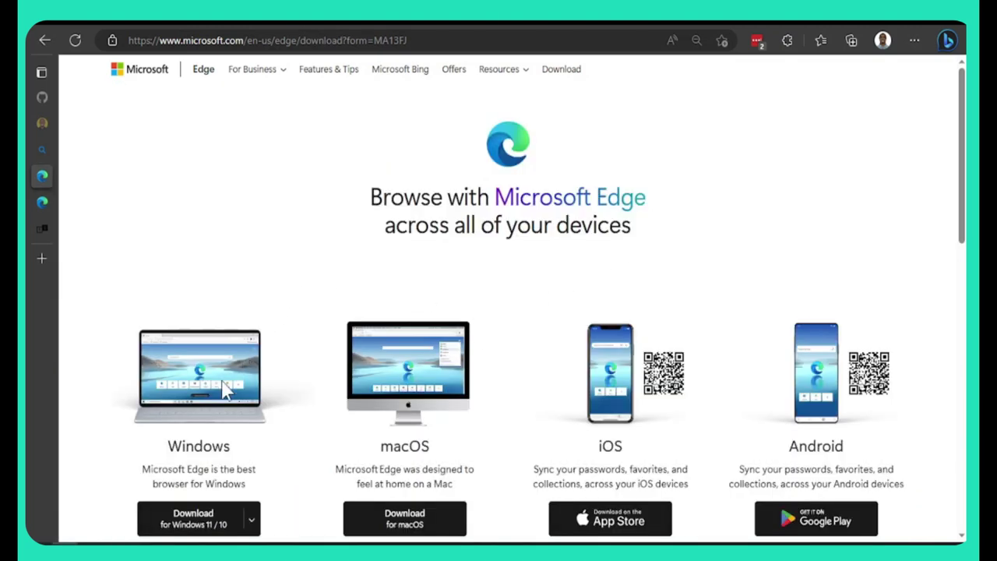
scroll(253, 472, down, 1)
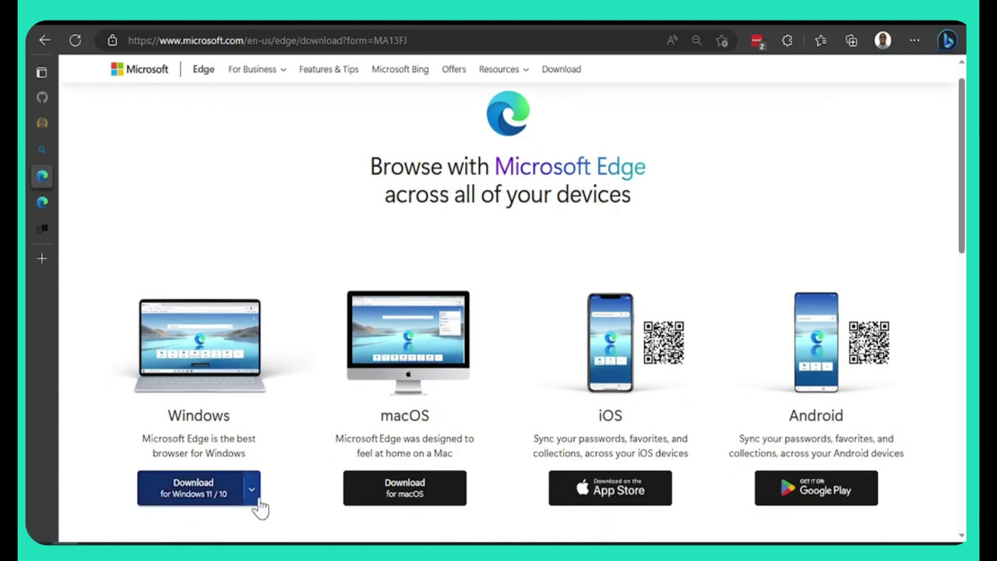
click(252, 490)
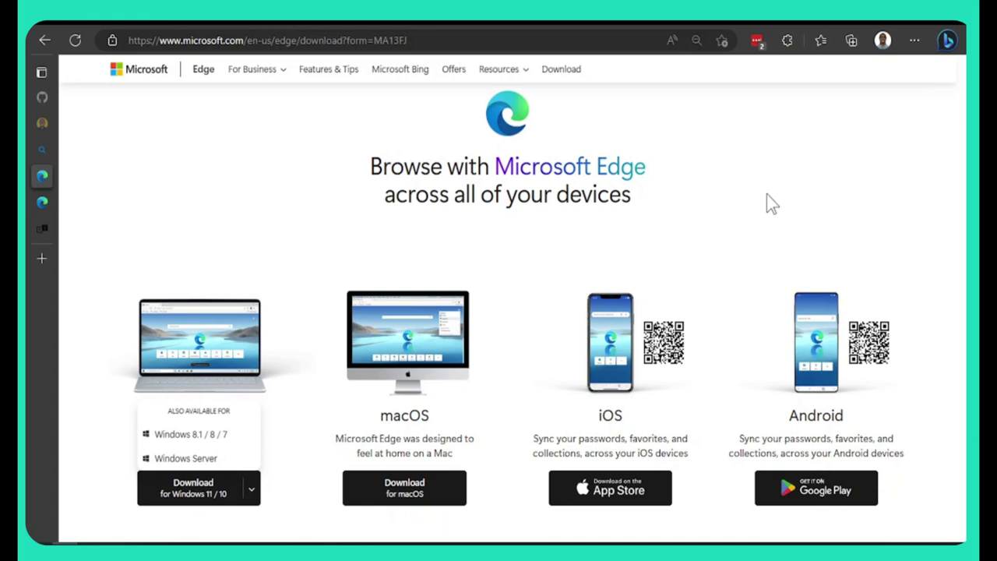
Step: Open the Bing Chat sidebar in Balanced tone and ask 'Give me an idea for a coding project'
click(947, 42)
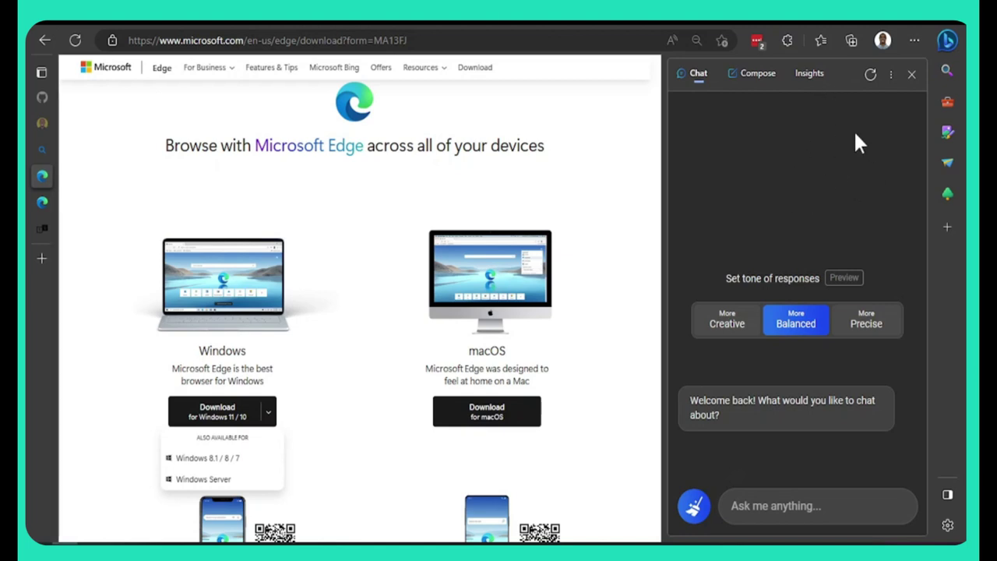
click(785, 335)
click(777, 503)
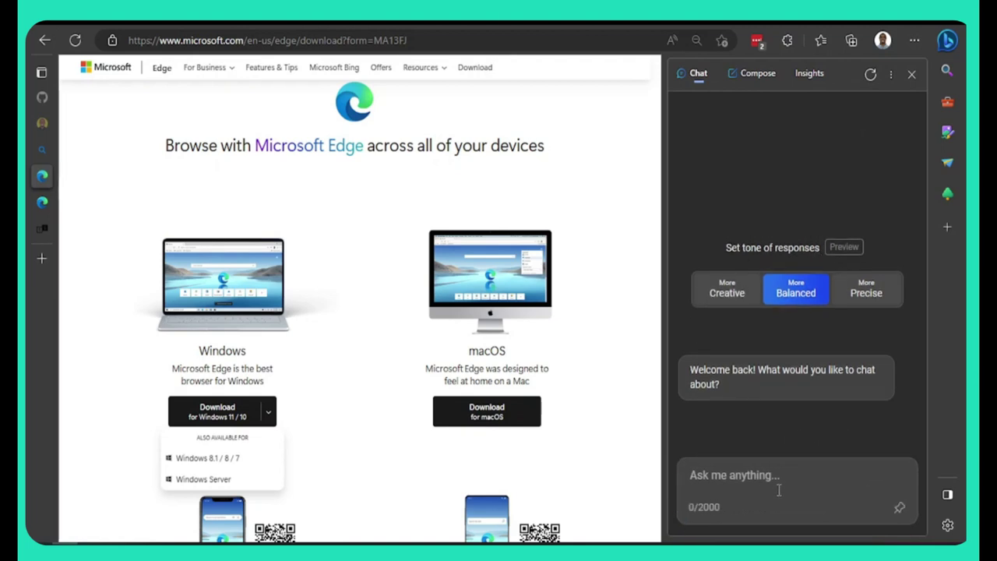
text(Give me an idea for a coding project)
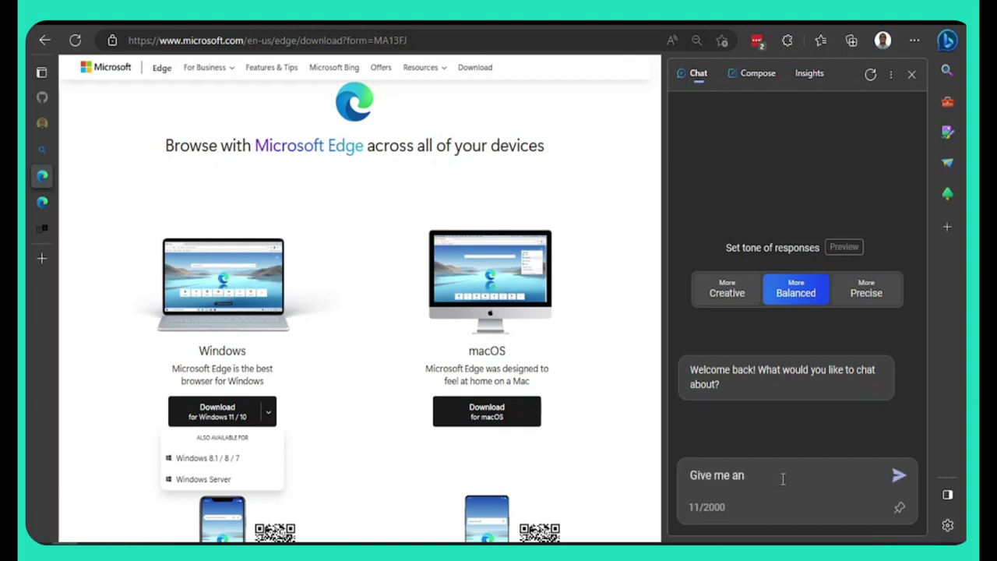
key(Return)
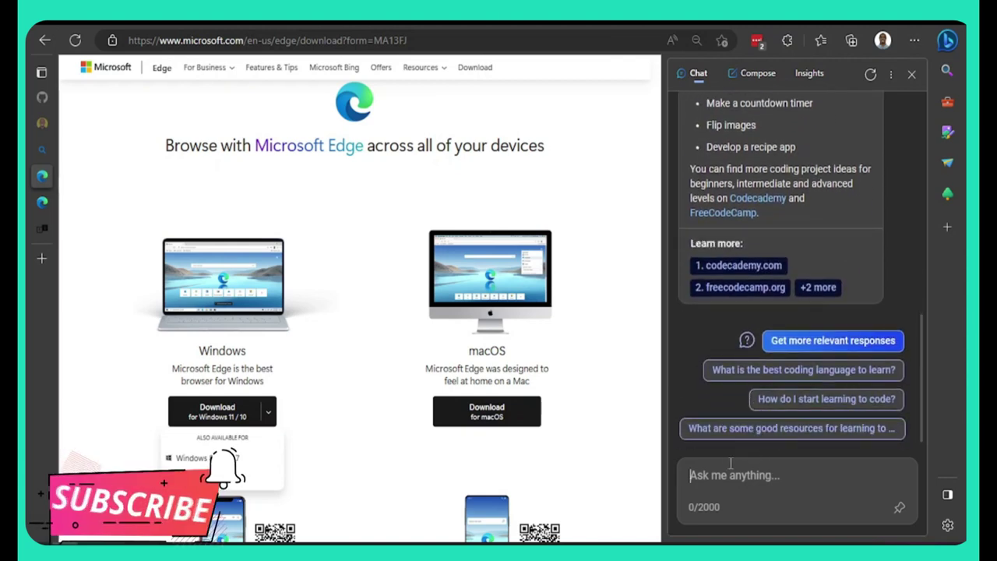
Step: Ask Bing Chat 'how do I make a mobile chat app', fixing the misspelled word before sending
click(772, 473)
text(how )
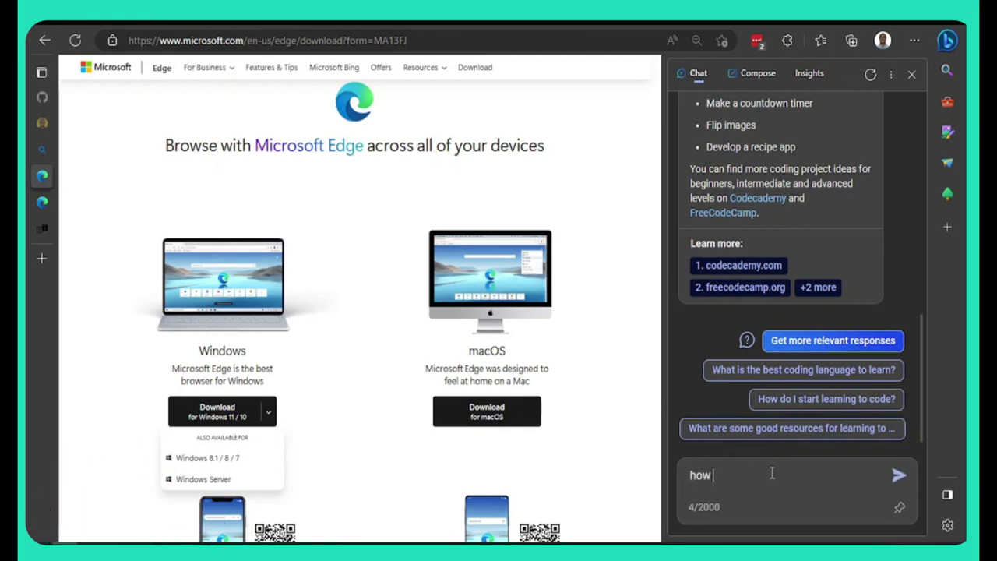
text(do I make a mobile chat app)
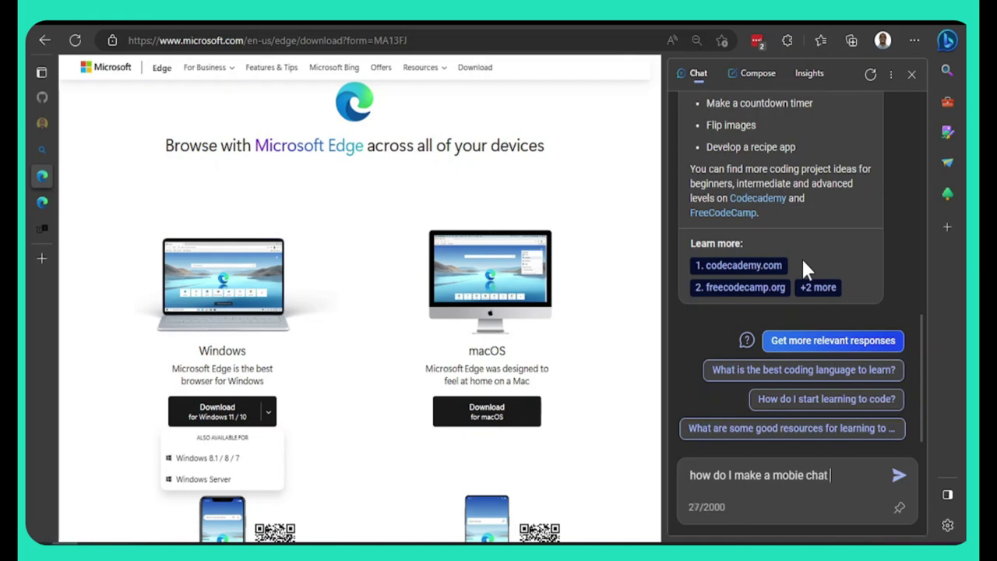
key(Left)
key(Left)
key(Left)
key(Left)
key(Left)
key(Left)
key(Left)
key(Left)
key(Left)
key(BackSpace)
text(e)
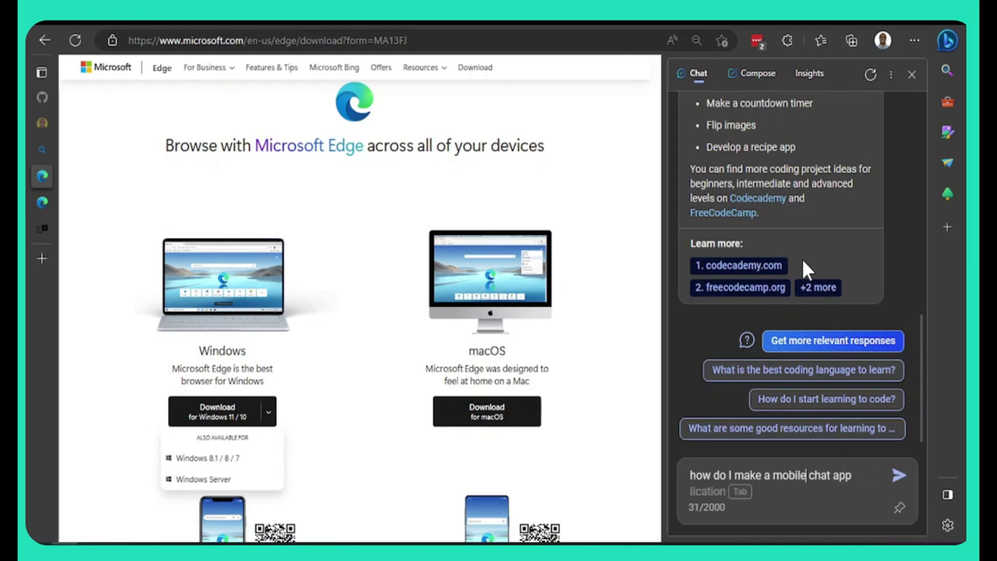
key(Return)
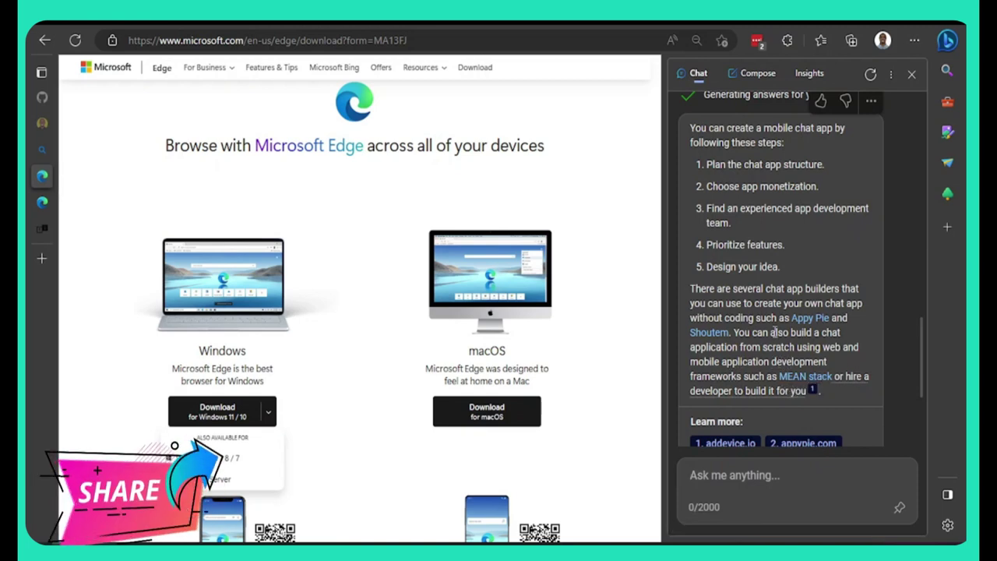
Step: Ask the follow-up 'what is MEAN' to learn about MongoDB, Express, Angular and Node
click(747, 488)
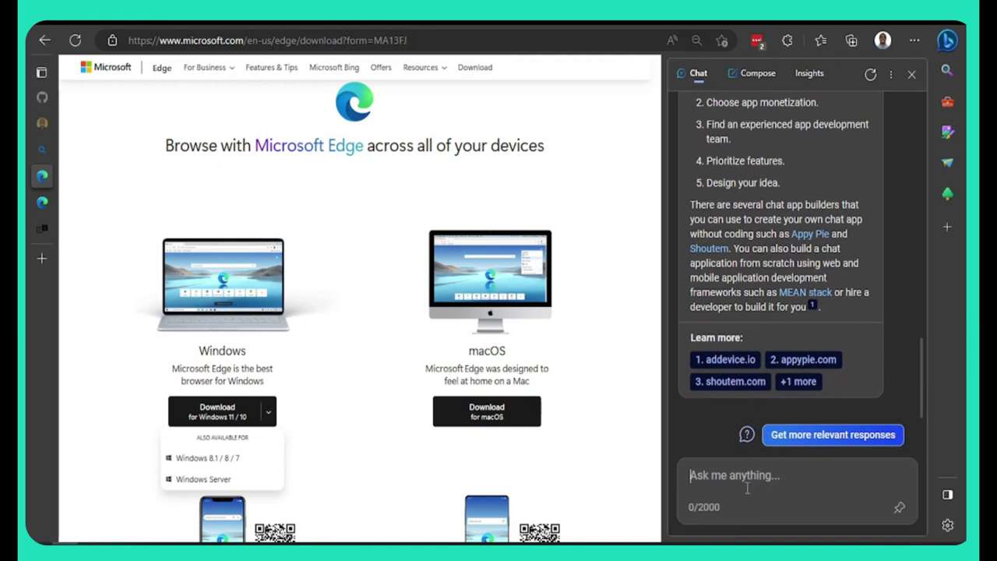
text(what is MEAN)
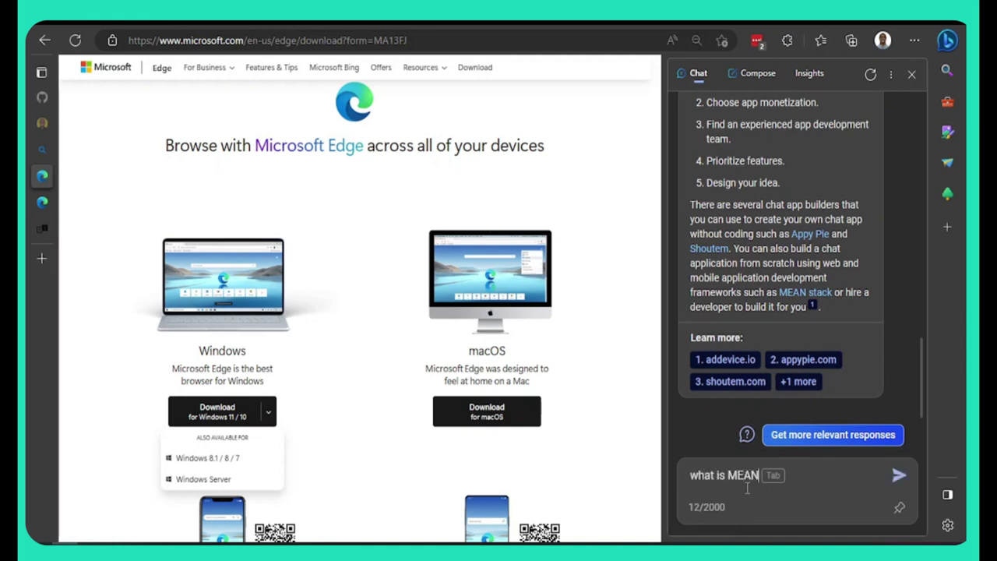
key(Return)
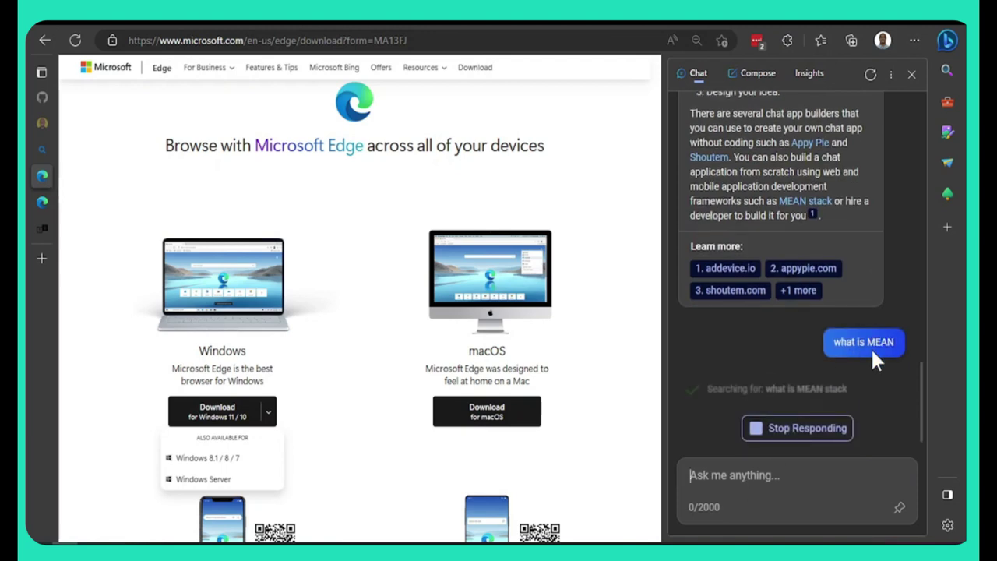
drag(704, 387, 827, 387)
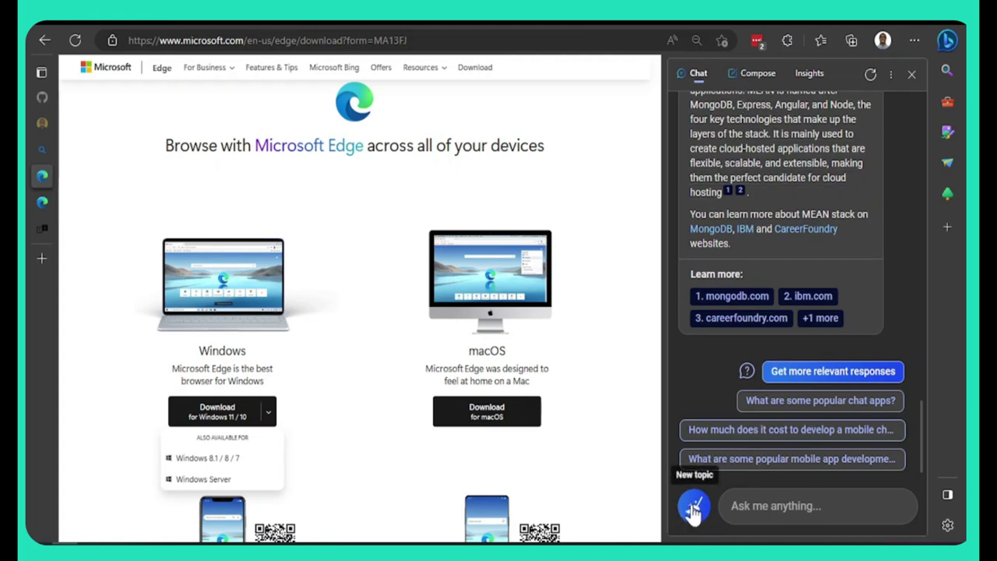
Step: Start a new Bing Chat topic and review the tone options, keeping Balanced
click(694, 505)
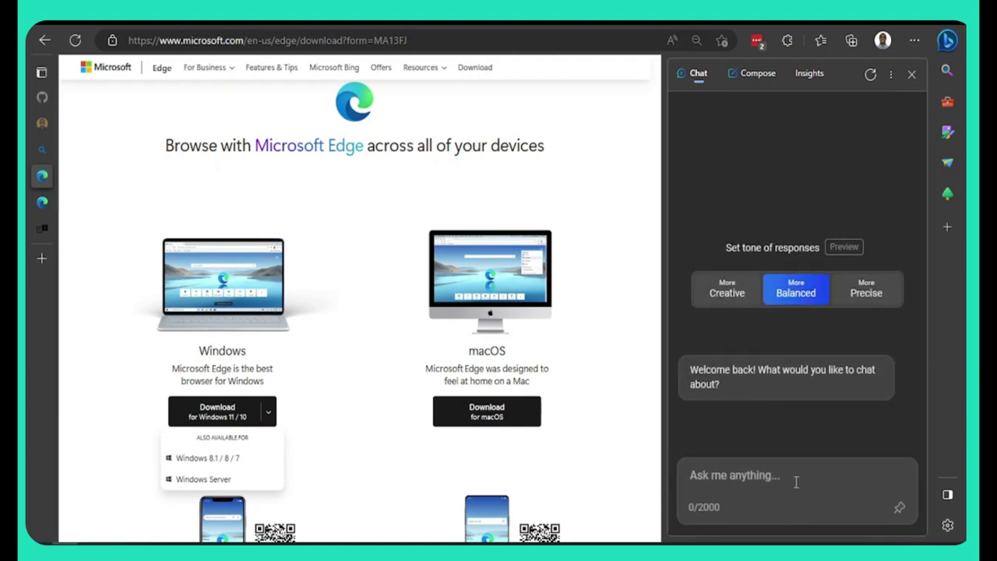
mouse_move(803, 295)
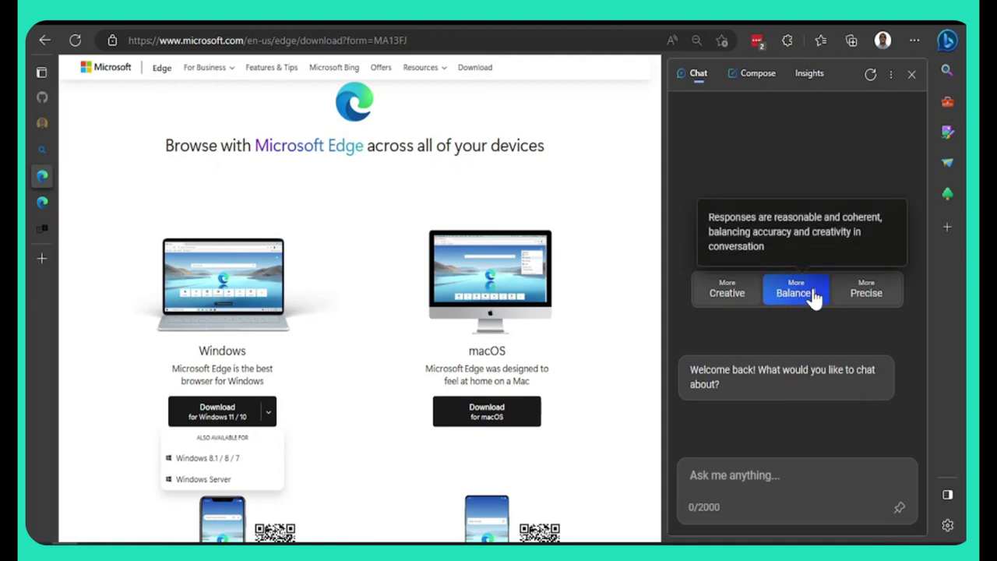
mouse_move(860, 293)
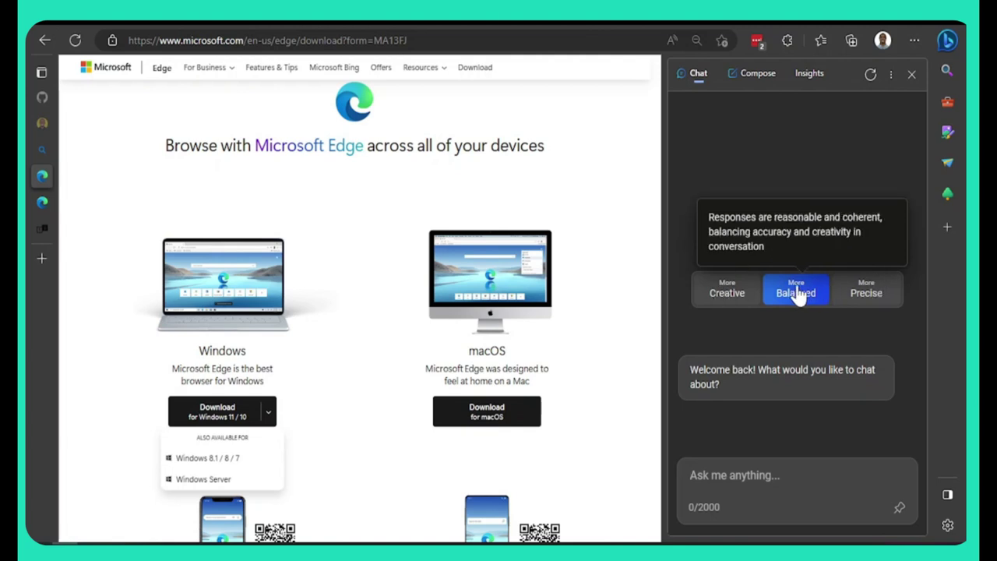
Step: Switch the sidebar to Compose and make the Write about box taller
click(762, 78)
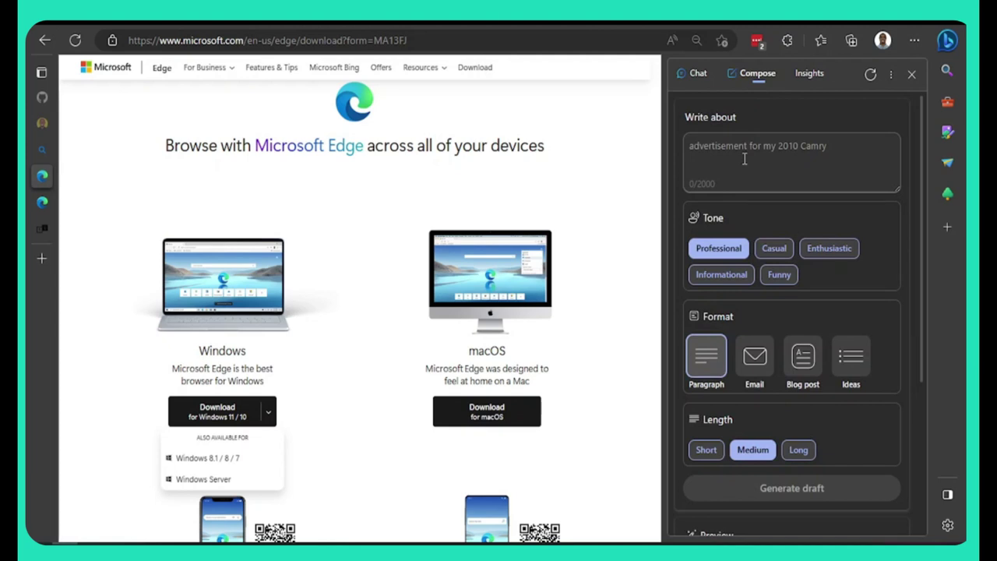
drag(713, 184, 691, 185)
click(812, 145)
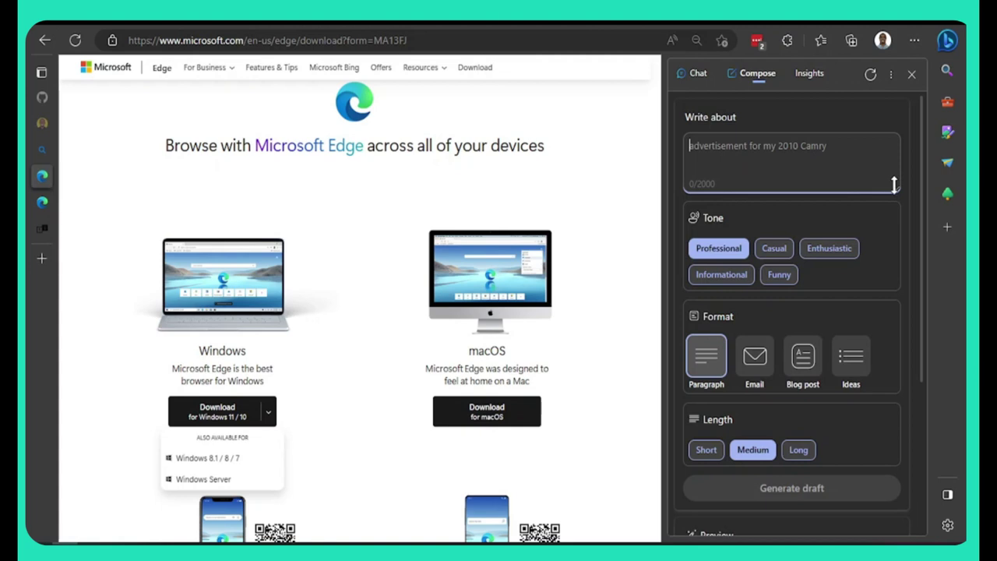
drag(893, 182, 895, 359)
Step: Try the Email format, then set the Compose format to Blog post
scroll(727, 239, down, 3)
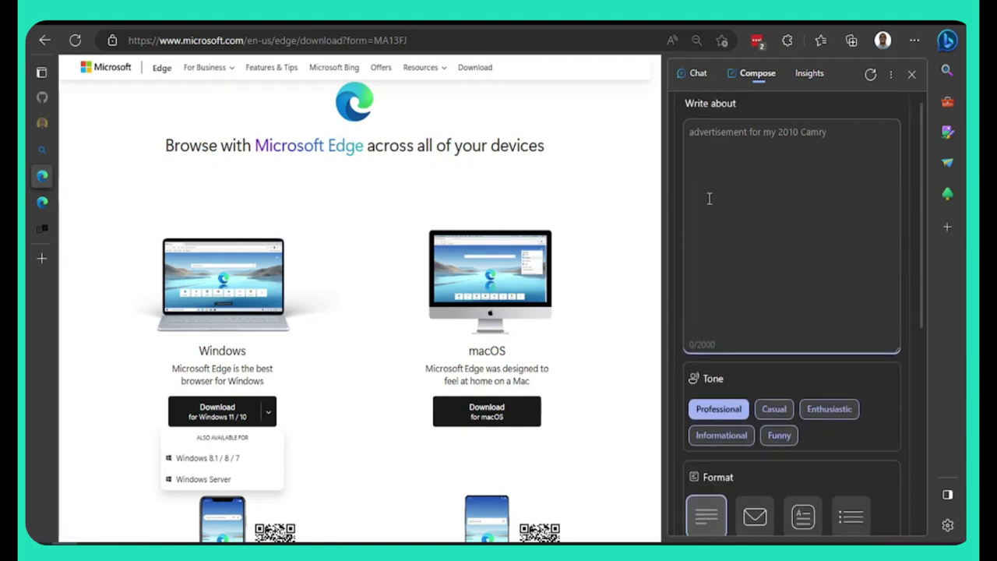
scroll(709, 196, up, 2)
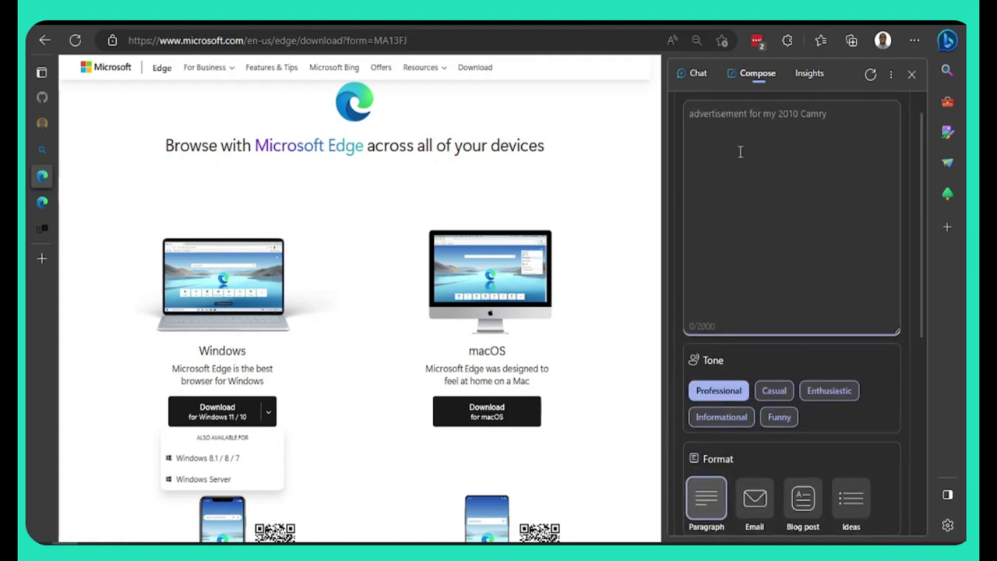
scroll(745, 179, down, 2)
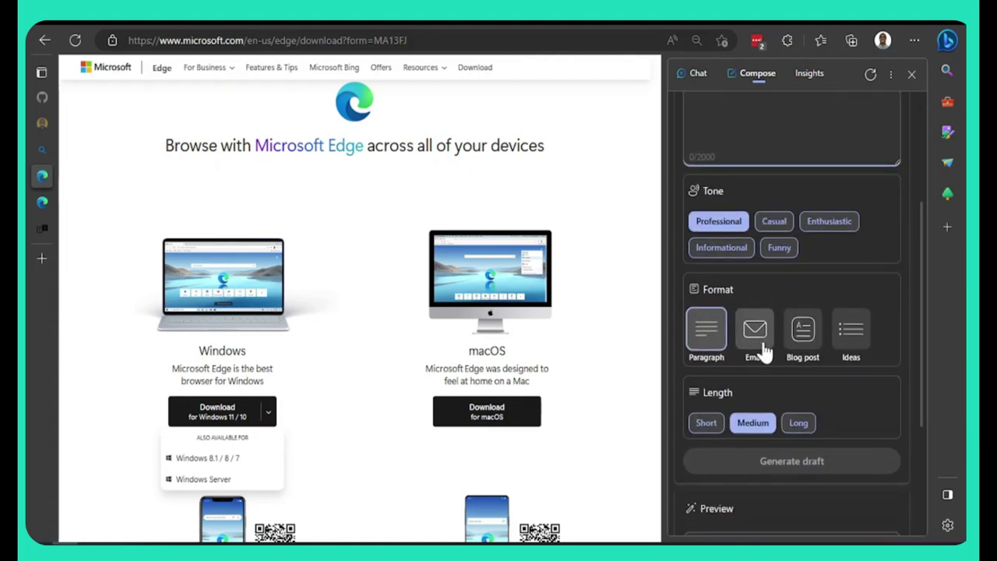
scroll(705, 348, down, 2)
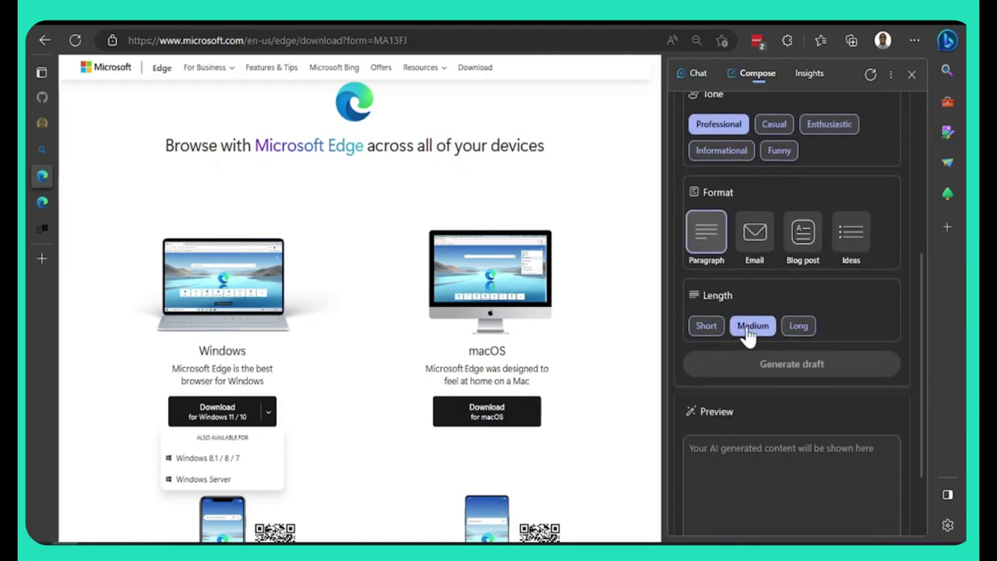
click(754, 228)
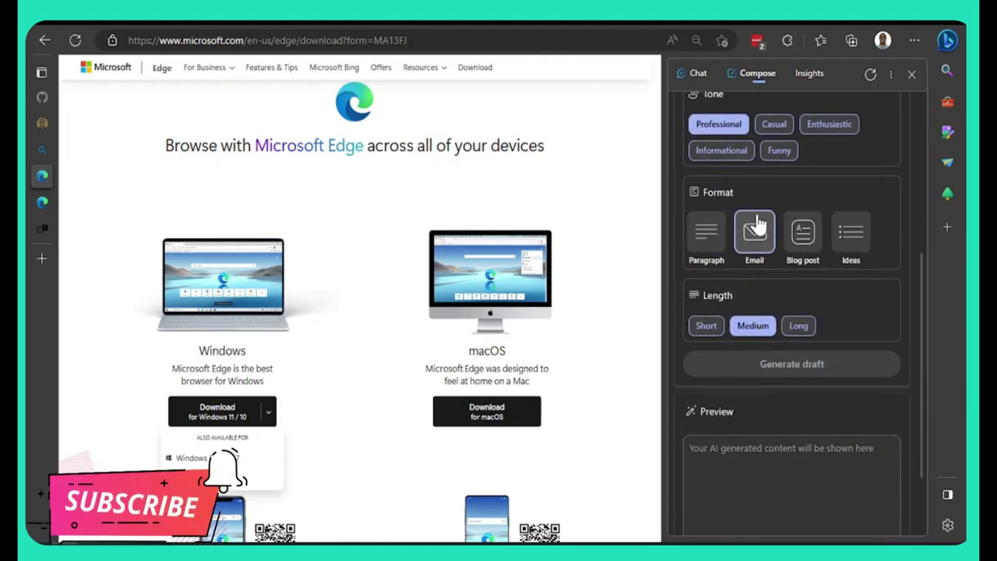
click(810, 246)
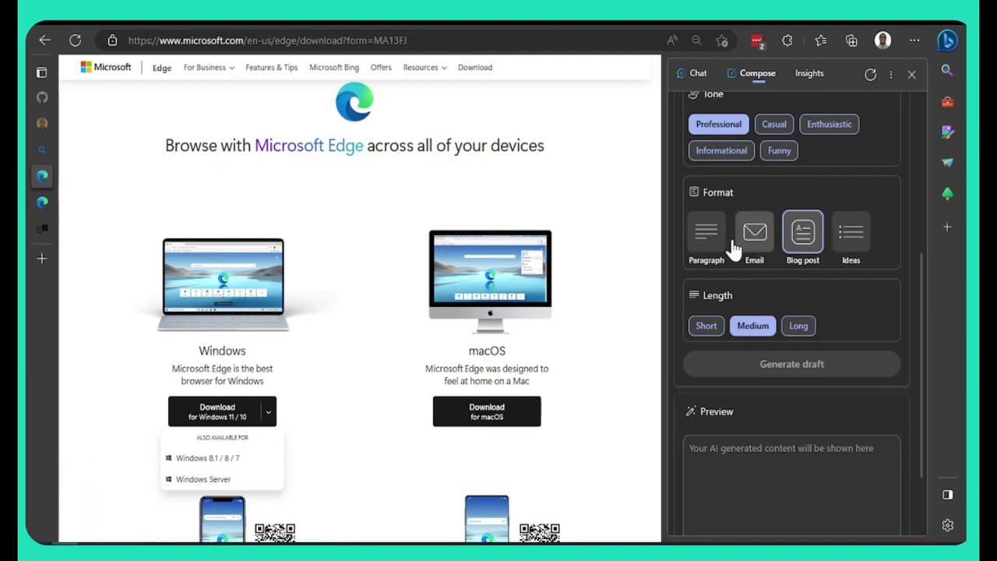
Step: Choose the Ideas format and enter a prompt for blog ideas on trending YouTube topics, correcting 'YouTube'
click(858, 243)
scroll(845, 245, up, 4)
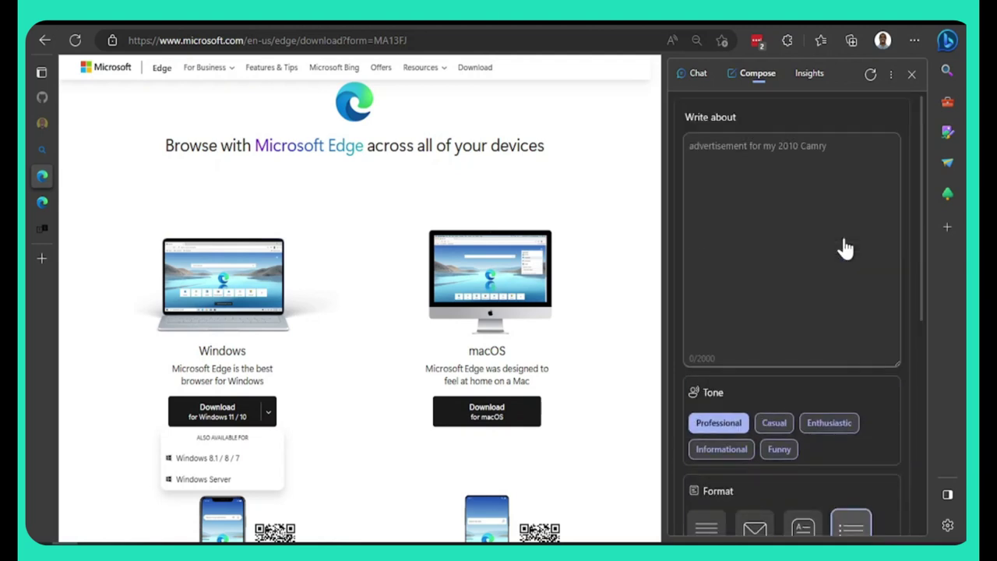
text(Give me ideas for )
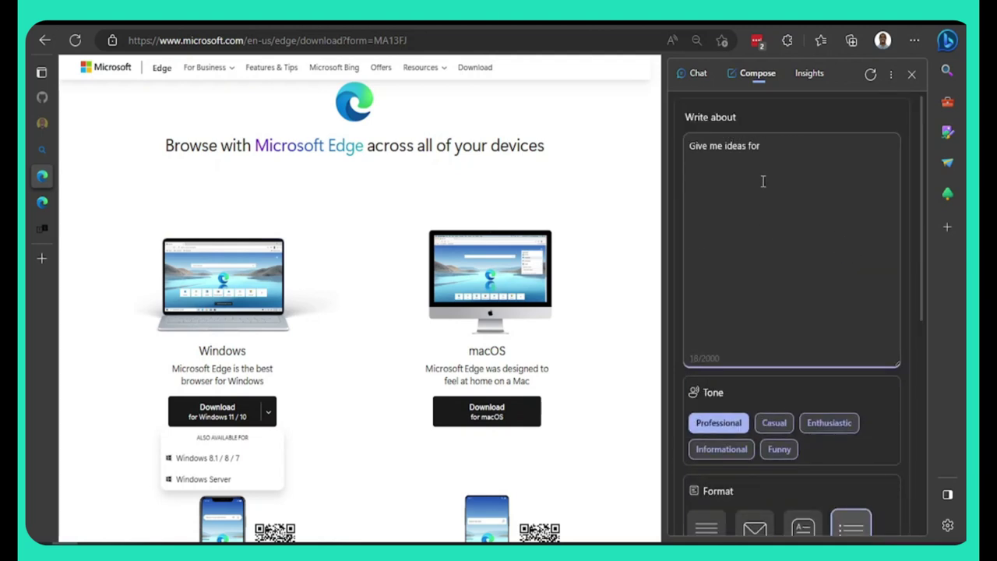
text(a blog post with trending topics from youtube)
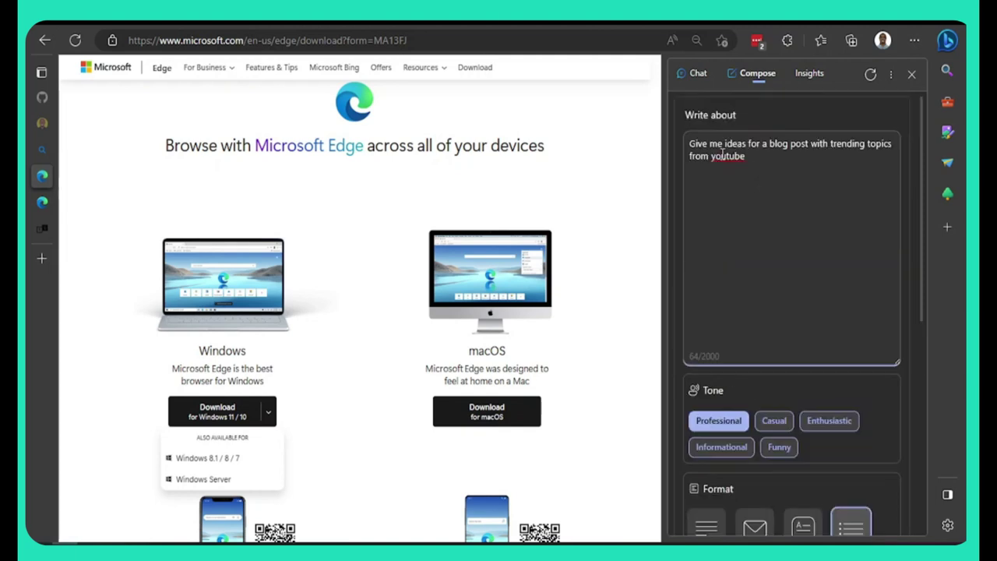
right_click(724, 159)
click(749, 217)
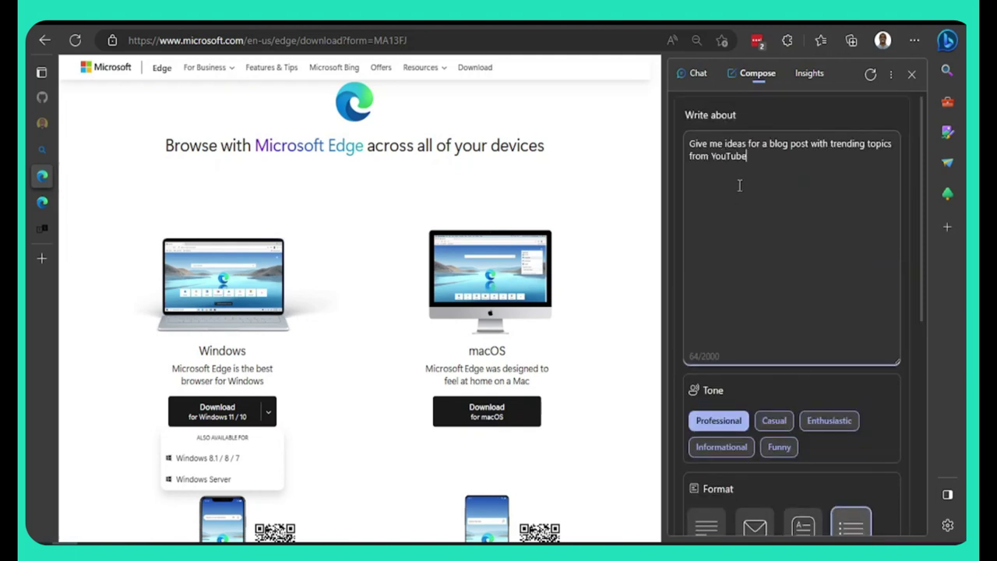
Step: Set Informational tone and Short length, then generate the ideas draft
scroll(752, 204, down, 3)
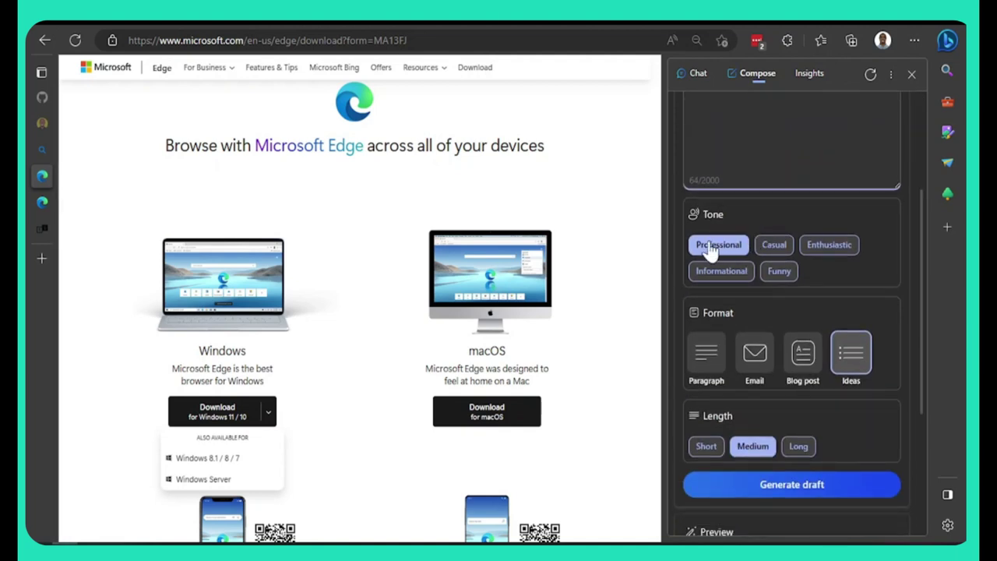
click(710, 248)
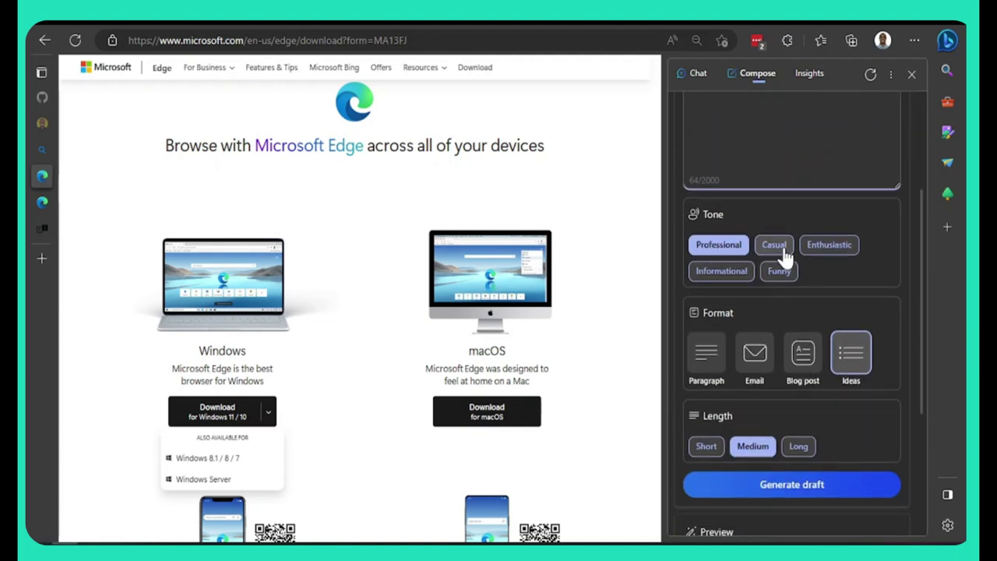
click(714, 280)
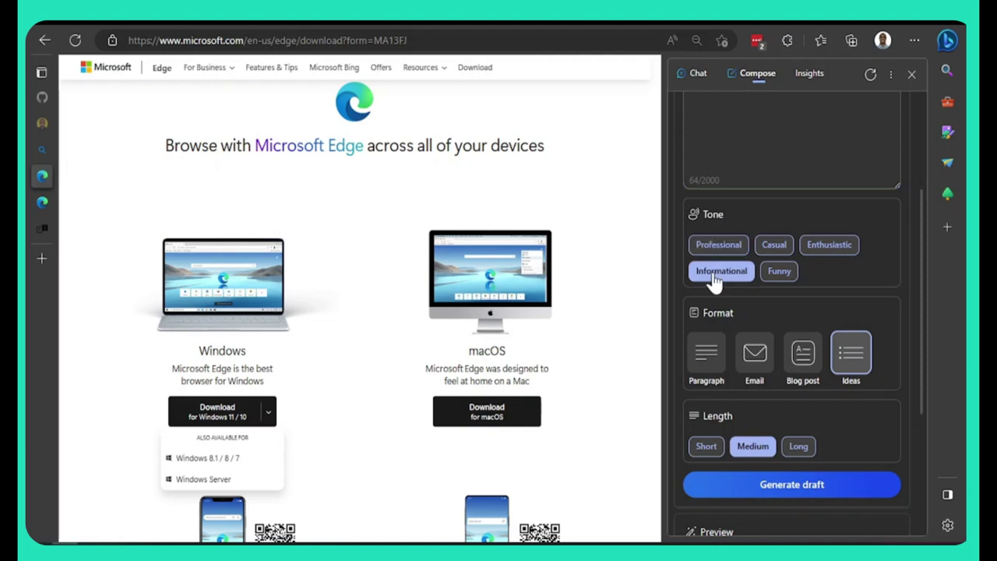
scroll(714, 282, down, 3)
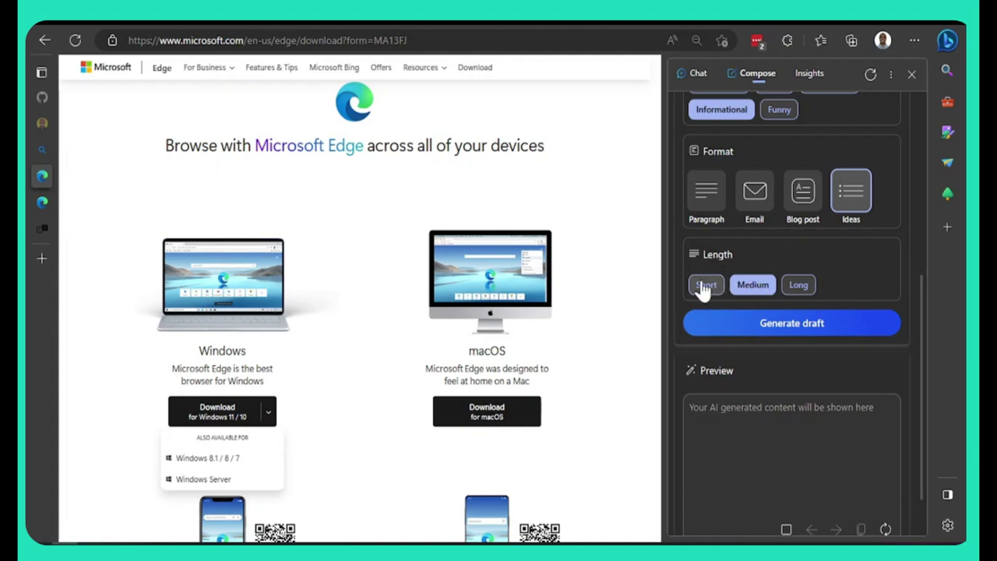
click(704, 286)
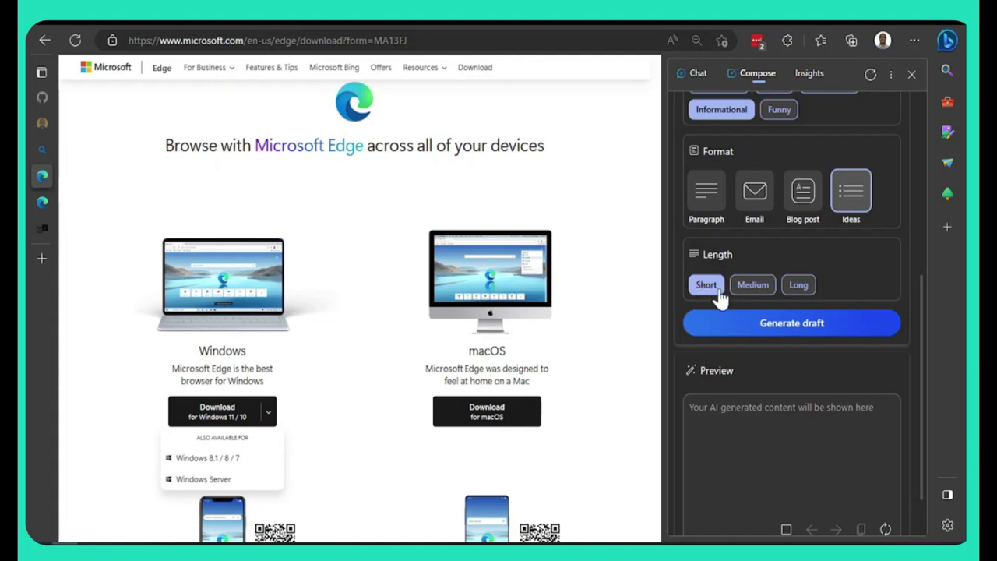
click(793, 331)
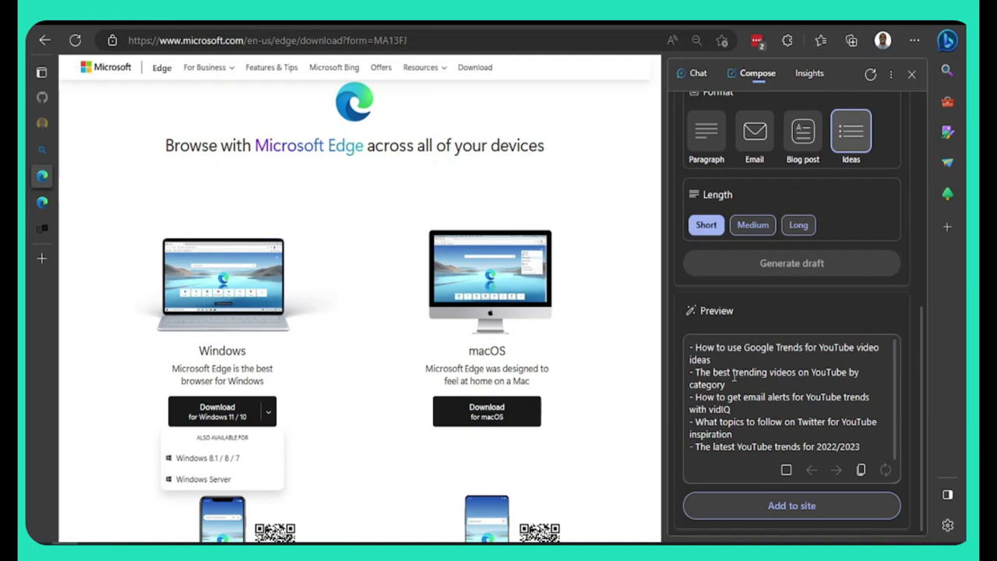
Step: Copy the idea 'The best trending videos on YouTube by category', then regenerate the draft
scroll(726, 349, up, 1)
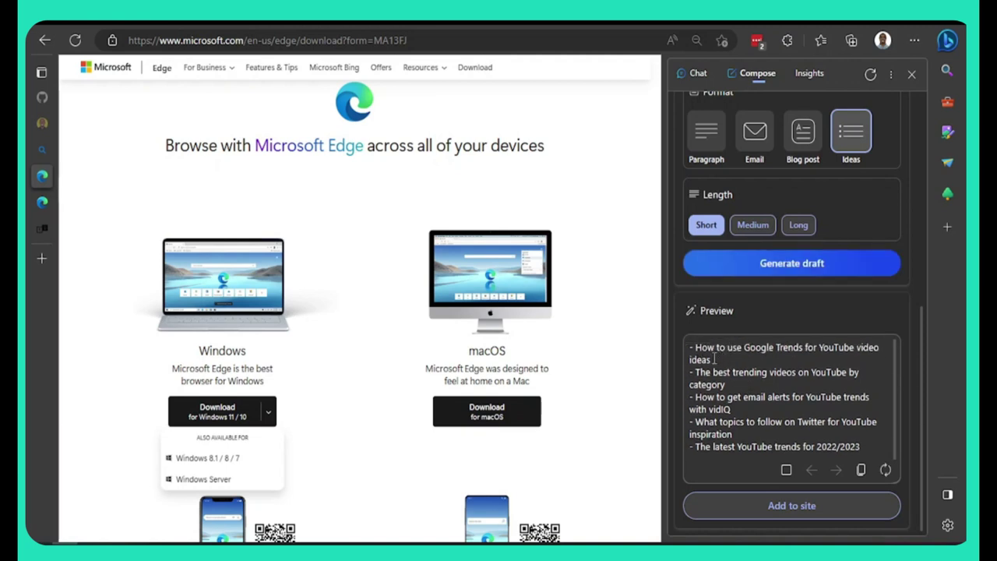
click(714, 359)
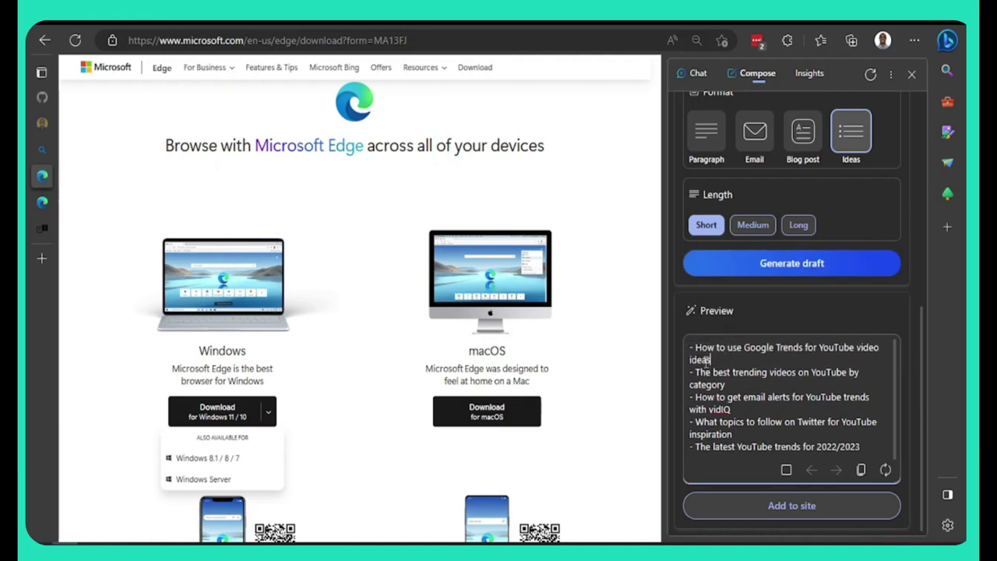
drag(694, 373, 732, 419)
scroll(824, 418, down, 1)
drag(725, 369, 696, 357)
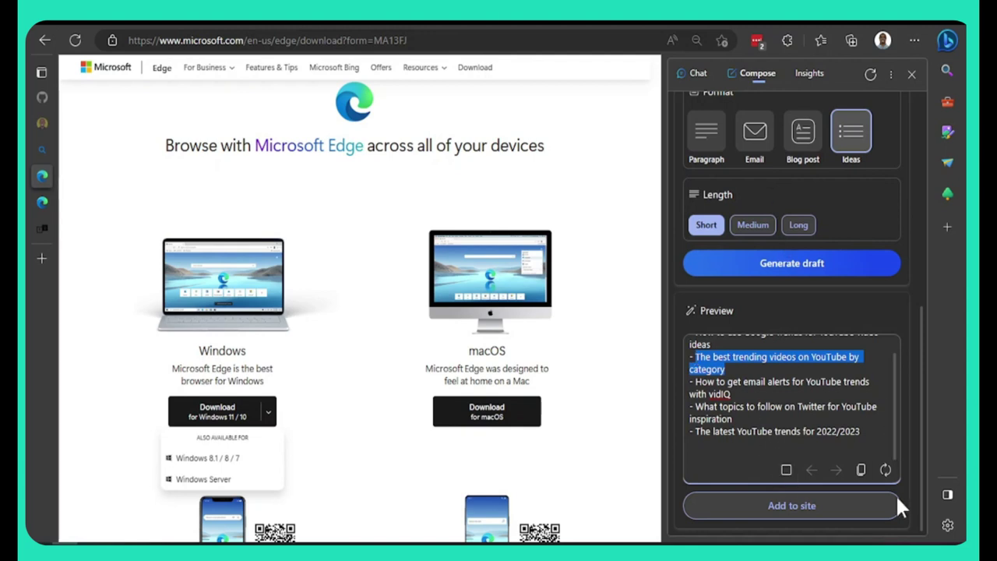
click(862, 470)
click(882, 472)
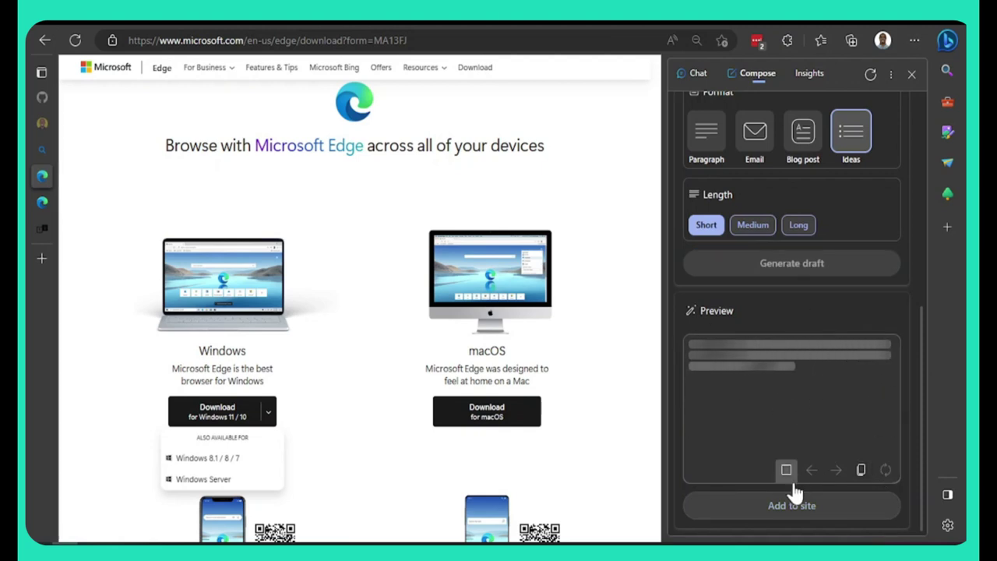
Step: Switch to Blog post format and add '- Write a post that is engaging to readers' to the prompt
click(802, 148)
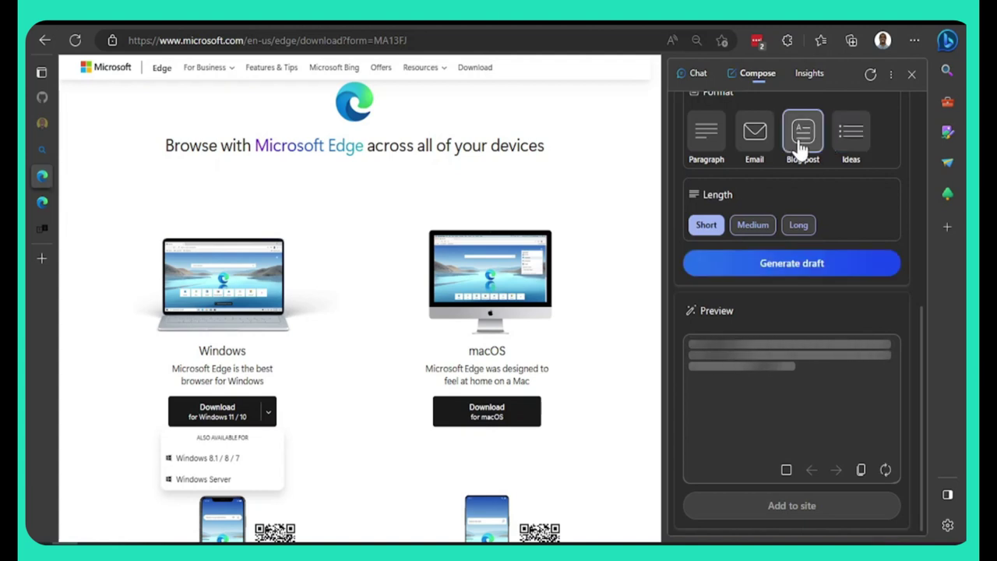
scroll(739, 180, up, 5)
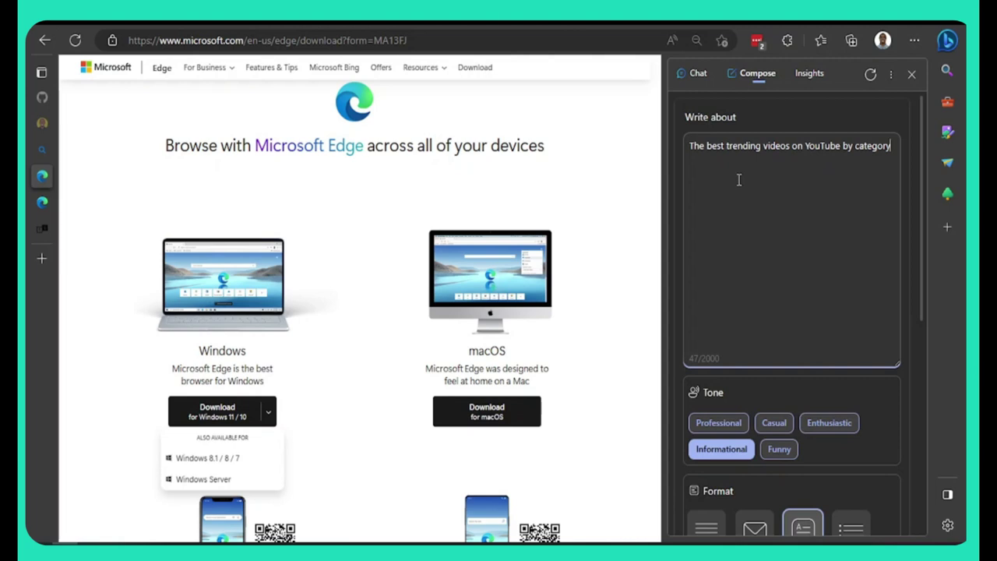
text(- Write a post that is engaging to readers)
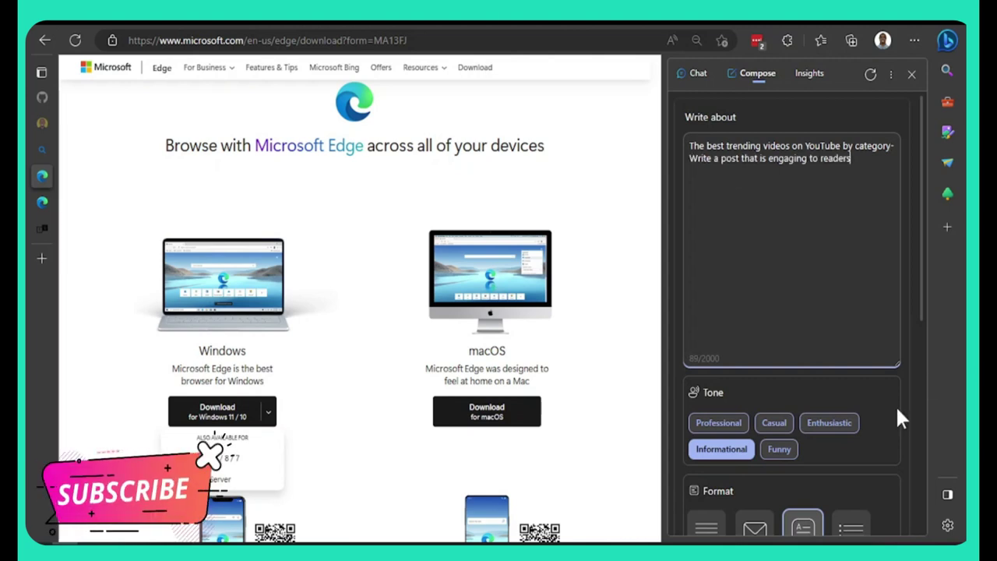
scroll(869, 419, down, 5)
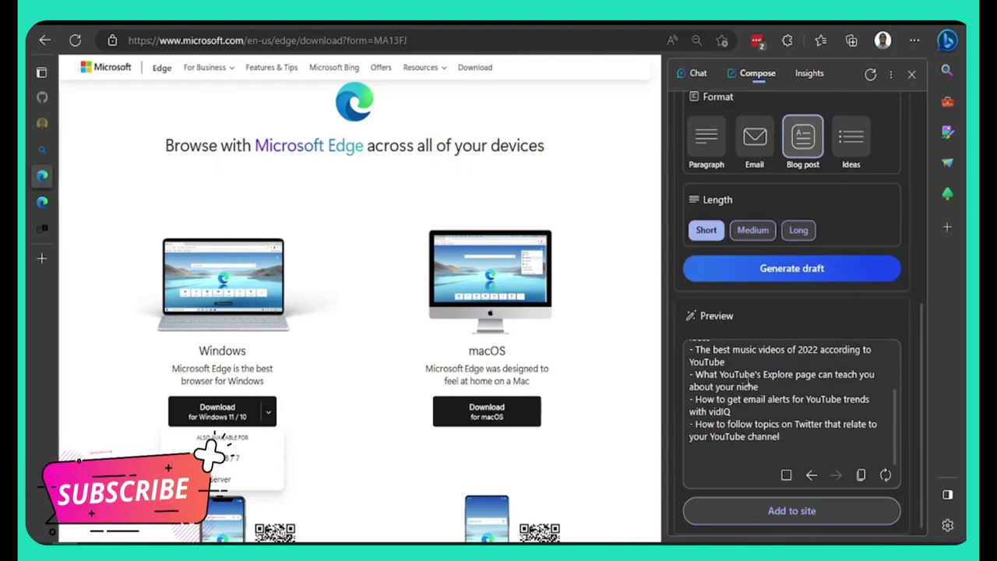
scroll(771, 407, up, 4)
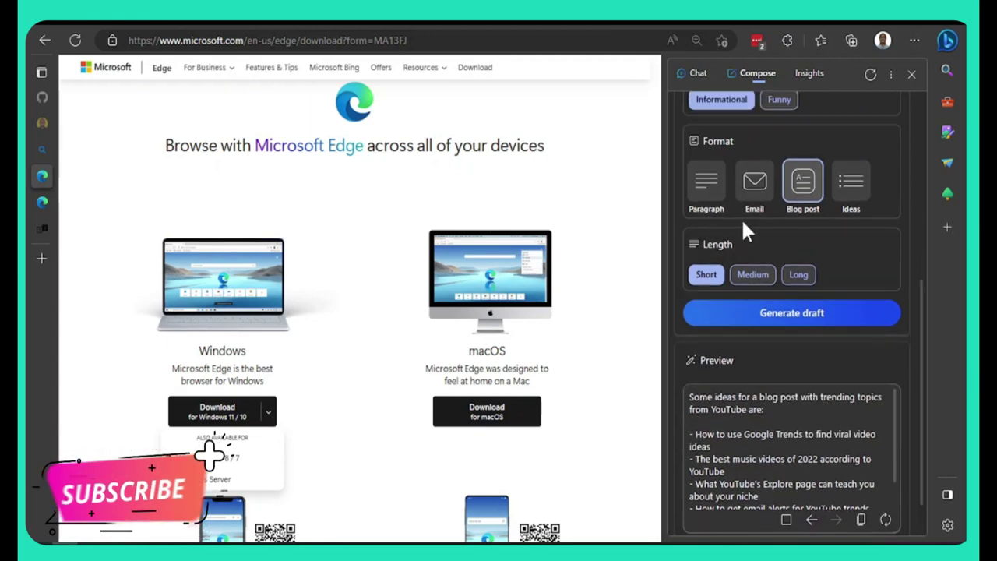
Step: Set Medium length and Enthusiastic tone, then generate the new blog post draft
click(764, 277)
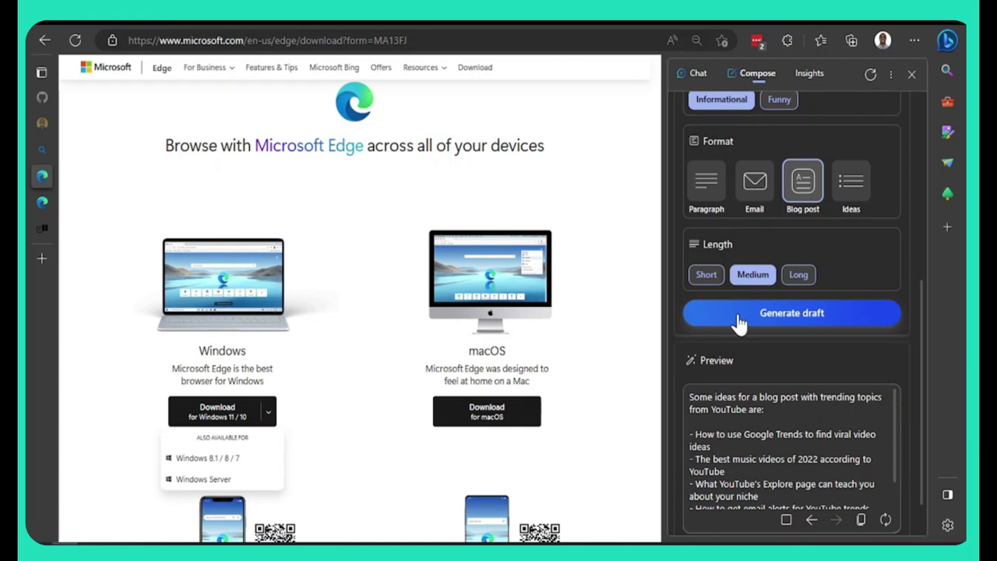
scroll(790, 182, up, 5)
scroll(784, 183, down, 1)
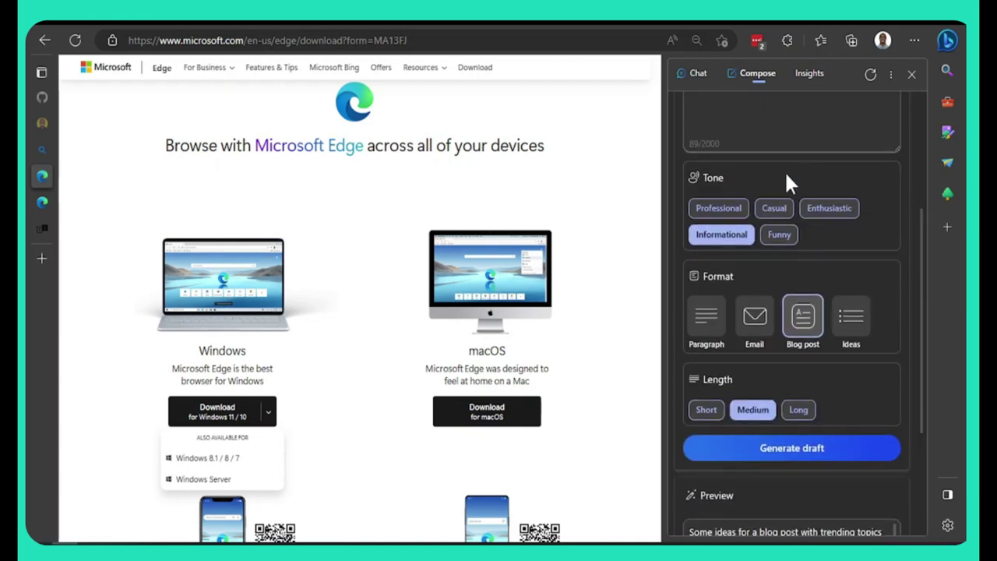
click(806, 211)
scroll(826, 264, down, 3)
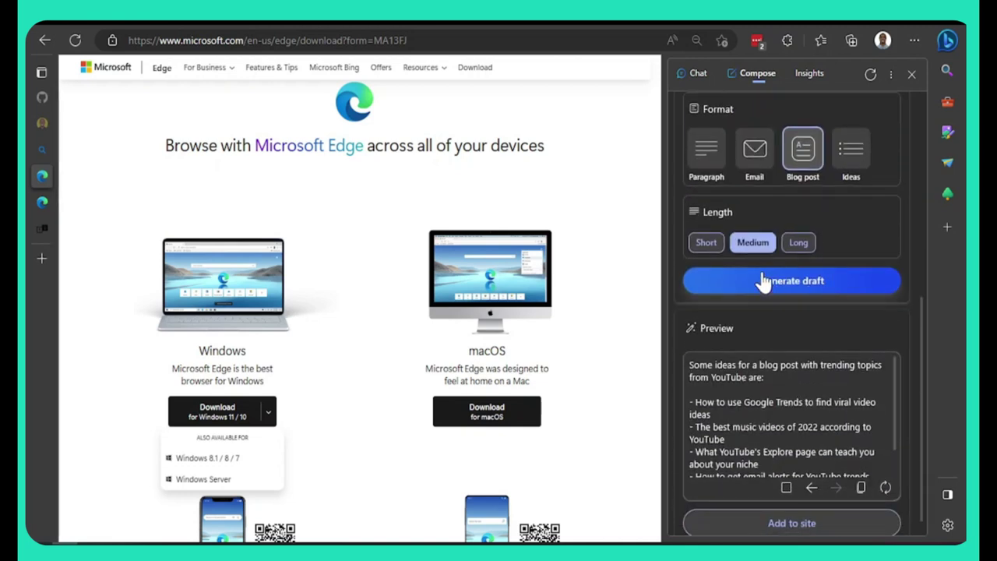
click(764, 282)
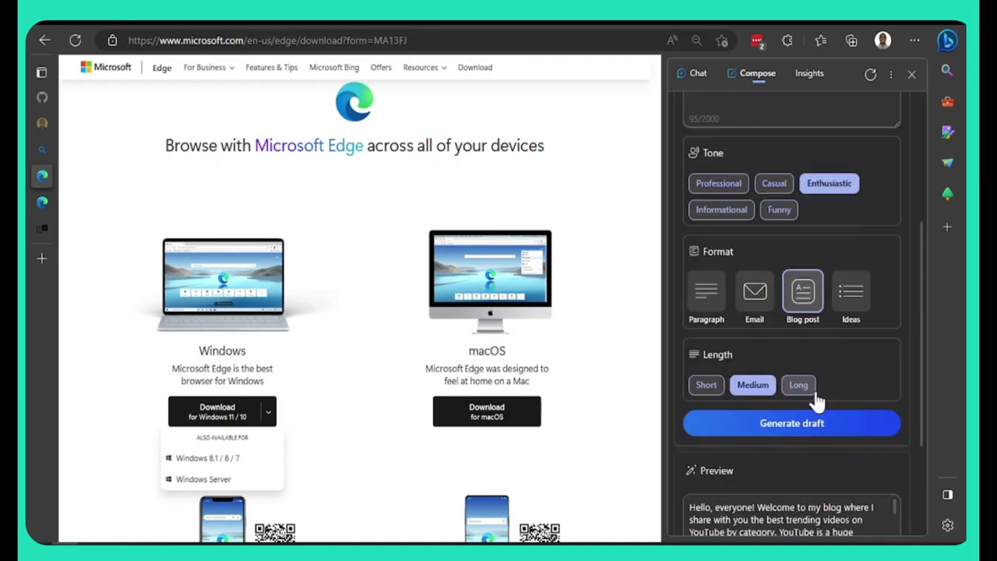
Step: Select the draft text, then change the Compose format to Paragraph after briefly trying Email
scroll(810, 412, up, 3)
scroll(808, 402, down, 5)
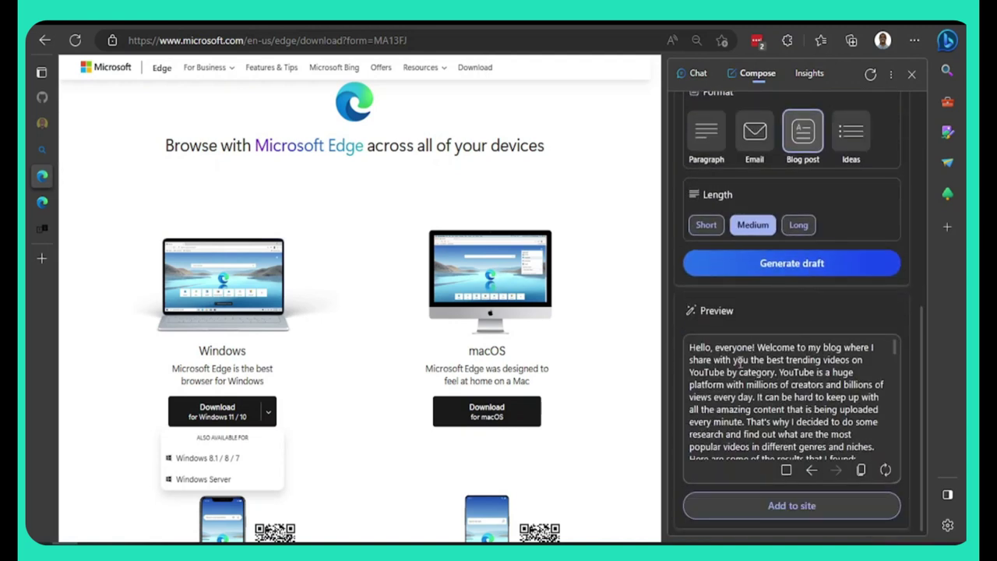
drag(686, 347, 886, 451)
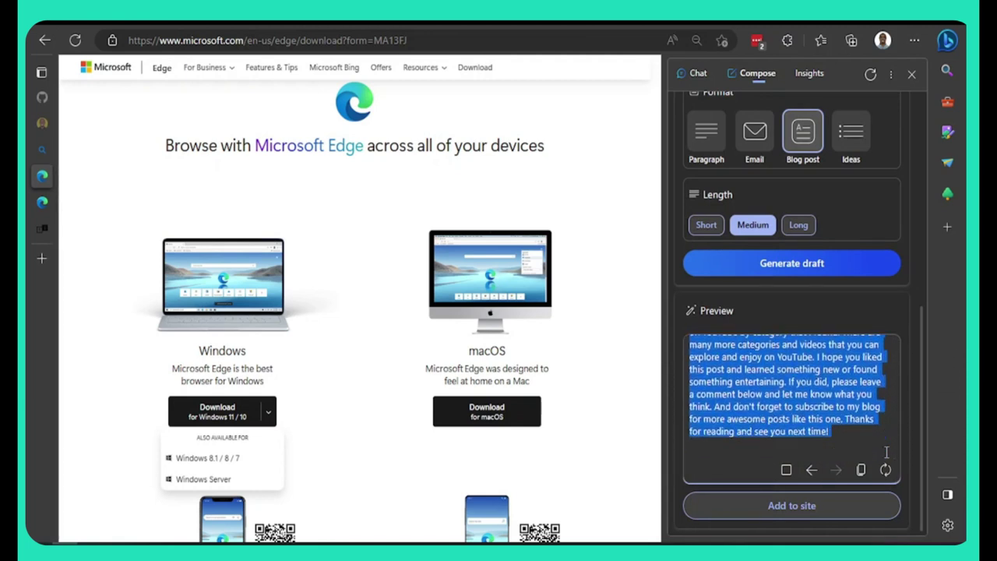
click(800, 375)
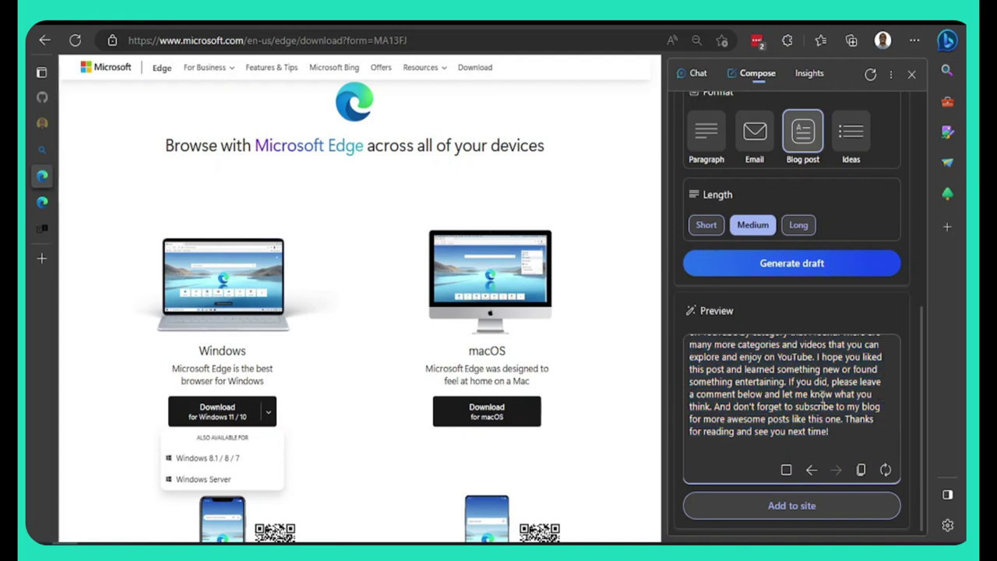
drag(685, 413, 716, 254)
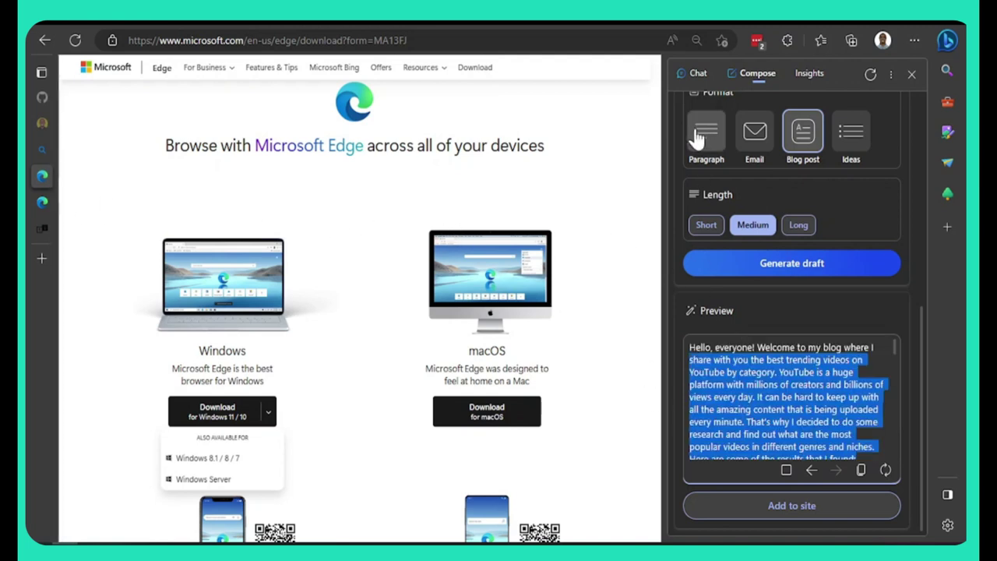
click(749, 158)
click(717, 156)
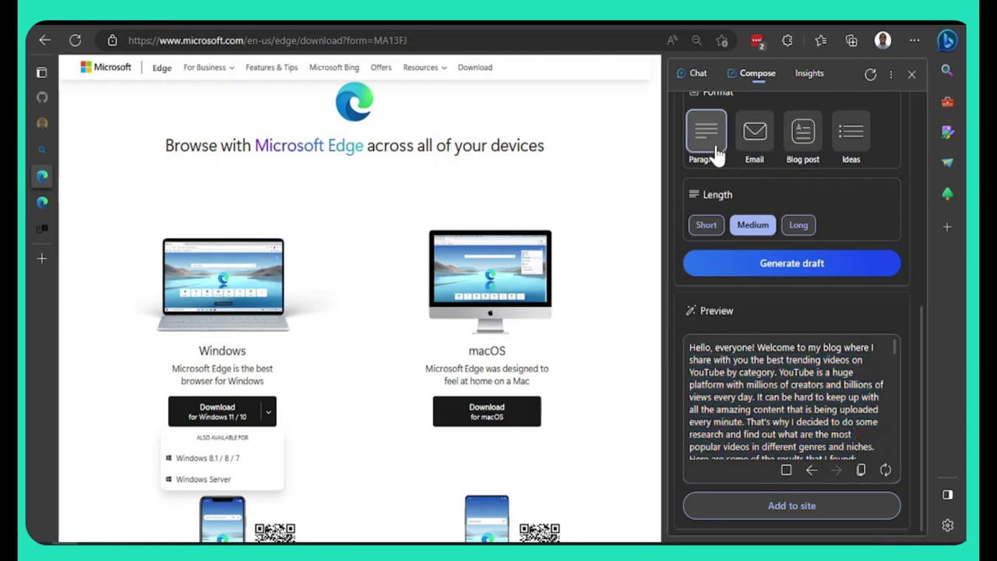
scroll(779, 226, up, 3)
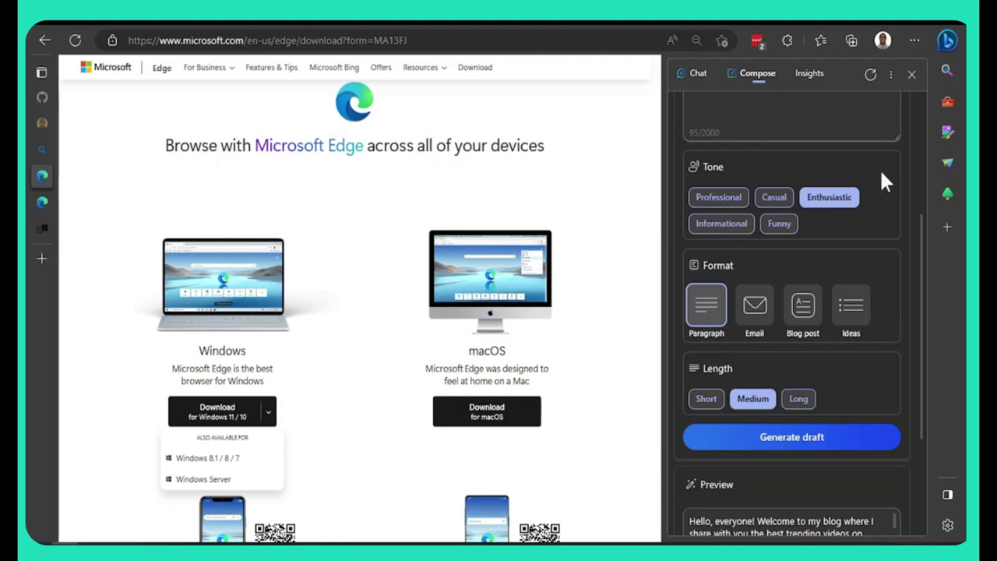
Step: Load the Phind AI search engine in a new tab and switch the sidebar to Chat
click(42, 258)
click(257, 36)
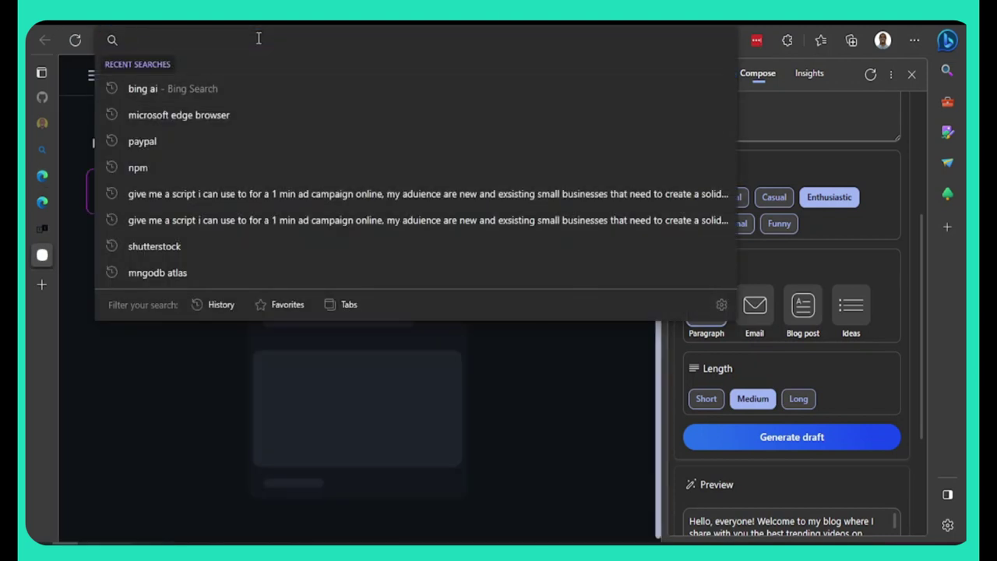
text(Phind)
key(Return)
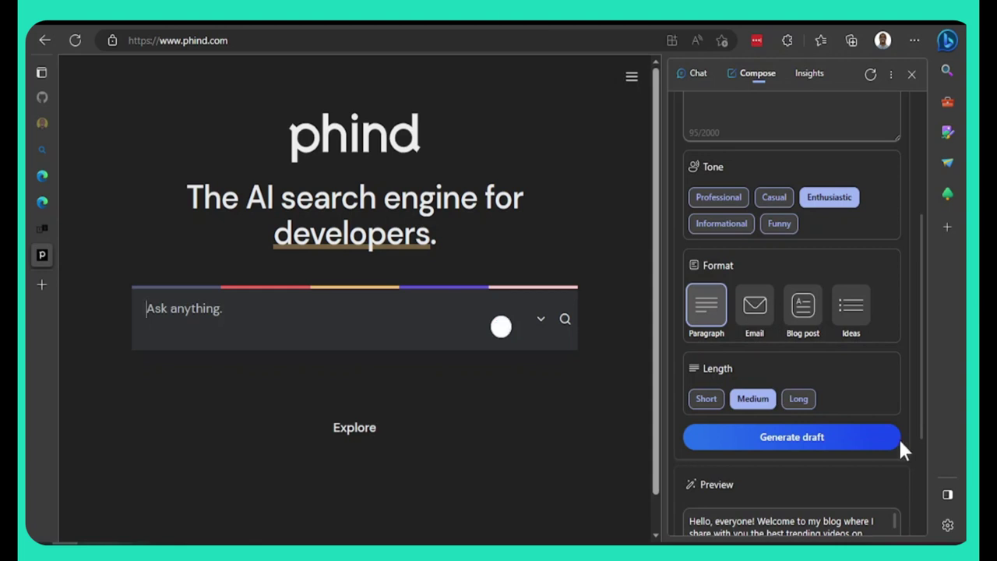
click(692, 73)
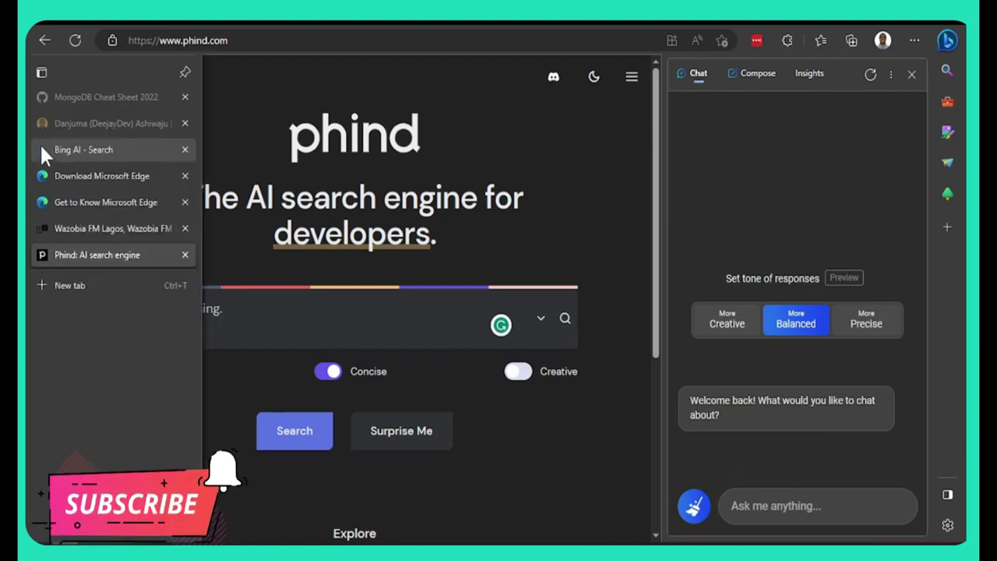
Step: On the Bing AI tab, ask 'Give me a naija food I can cook for 5 people from adamawa'
click(41, 147)
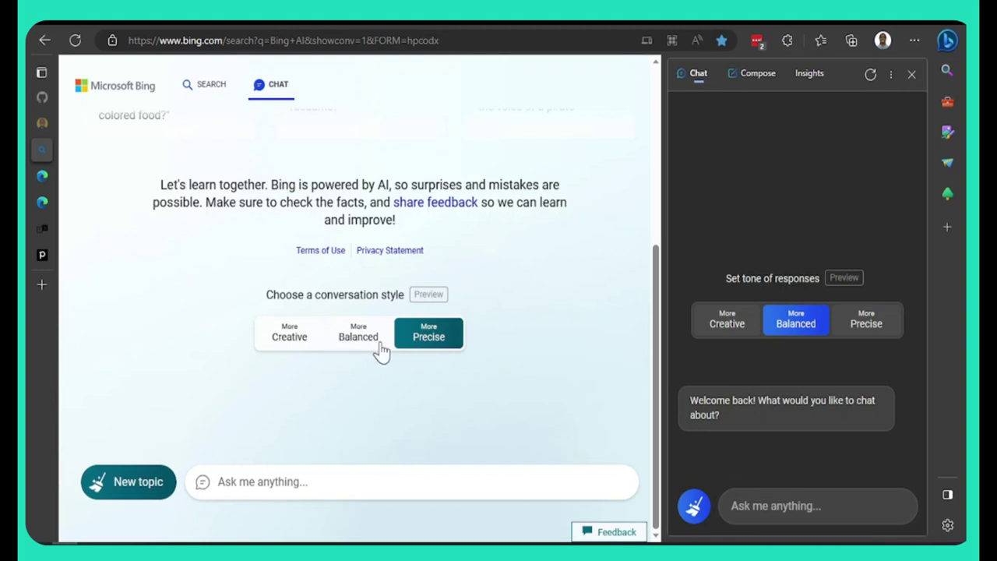
click(356, 481)
text(G)
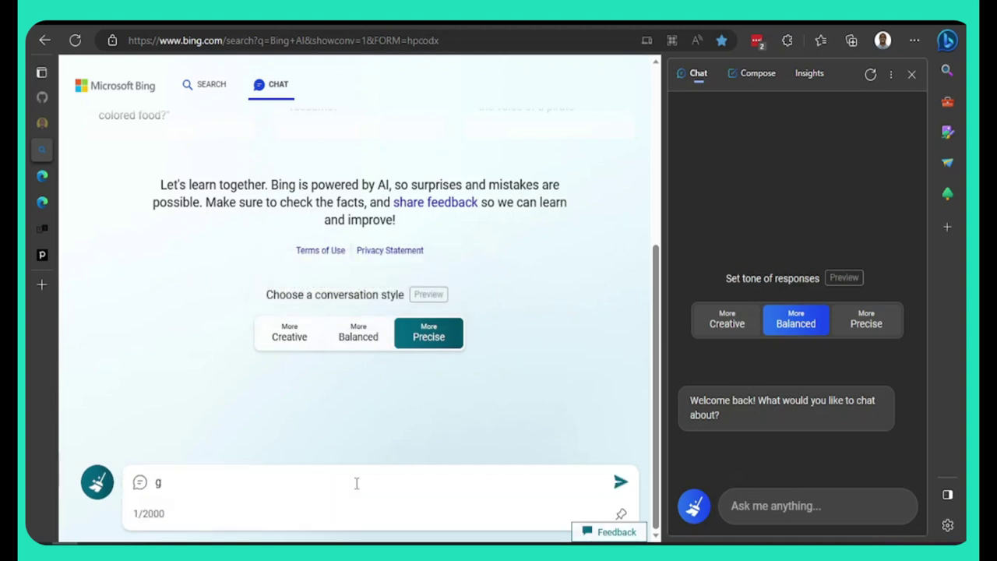
key(BackSpace)
text(Give me a nai)
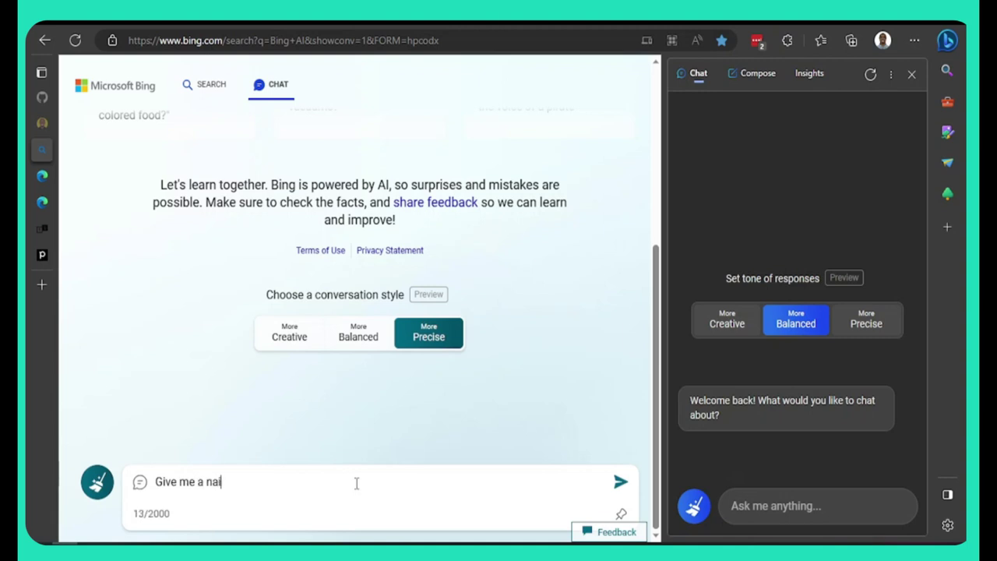
text(ja food I can cook for)
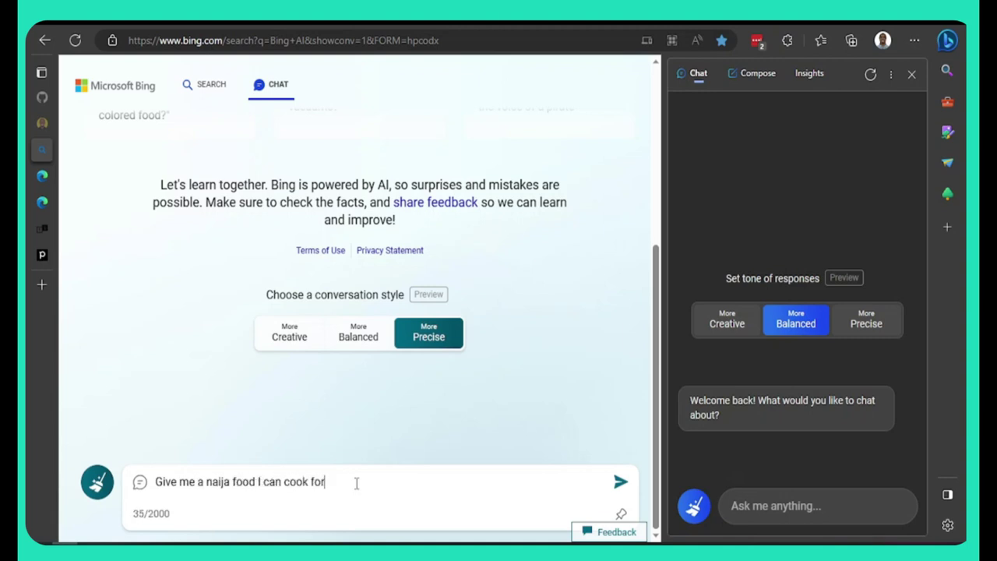
text( 5 people from adamawa)
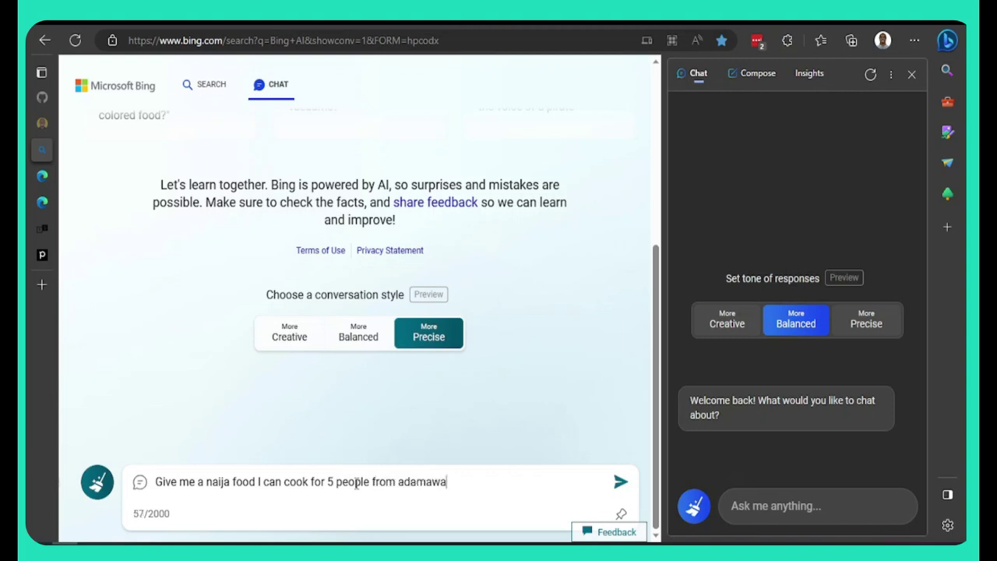
text(\)
key(Return)
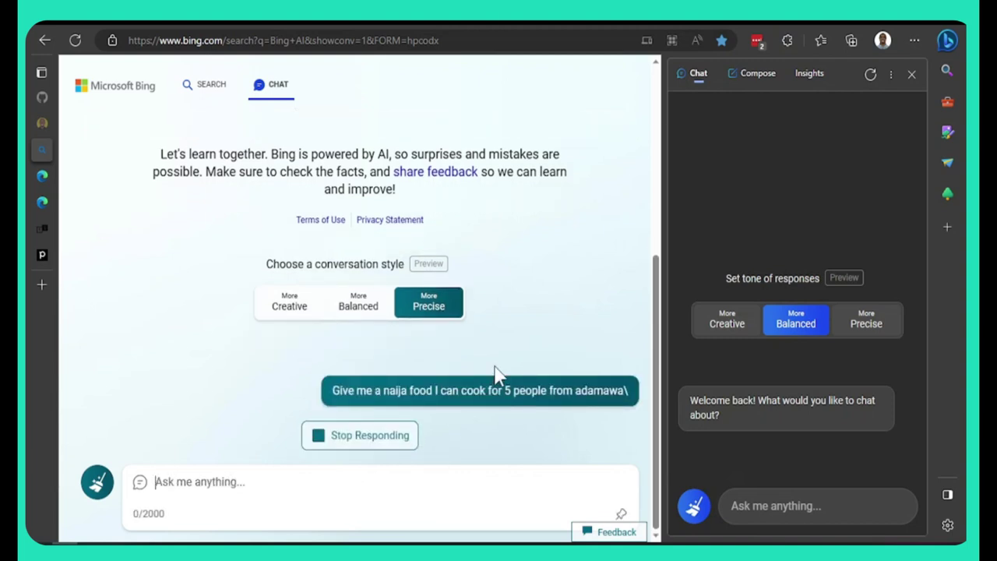